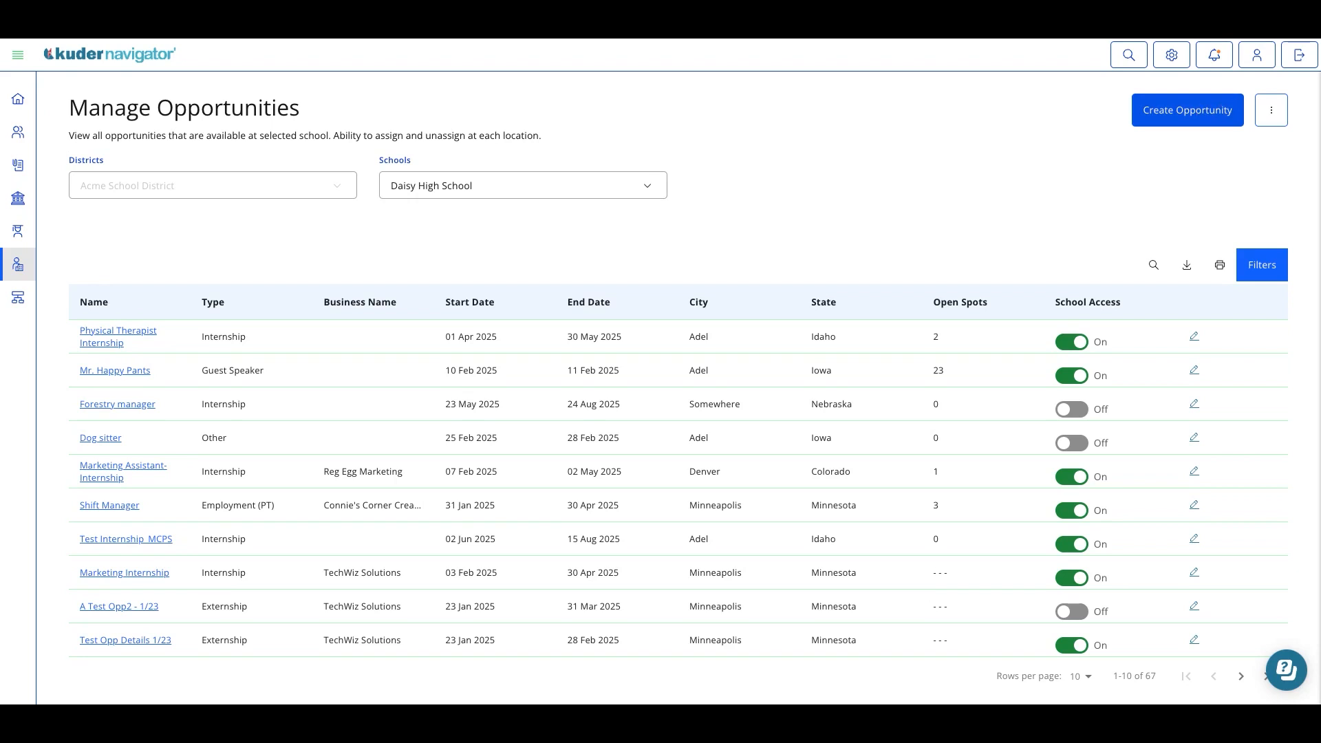
# Start a new opportunity titled "Field Trip to Science Center" with the type Workplace Tour/Field Trip.
pyautogui.click(1187, 110)
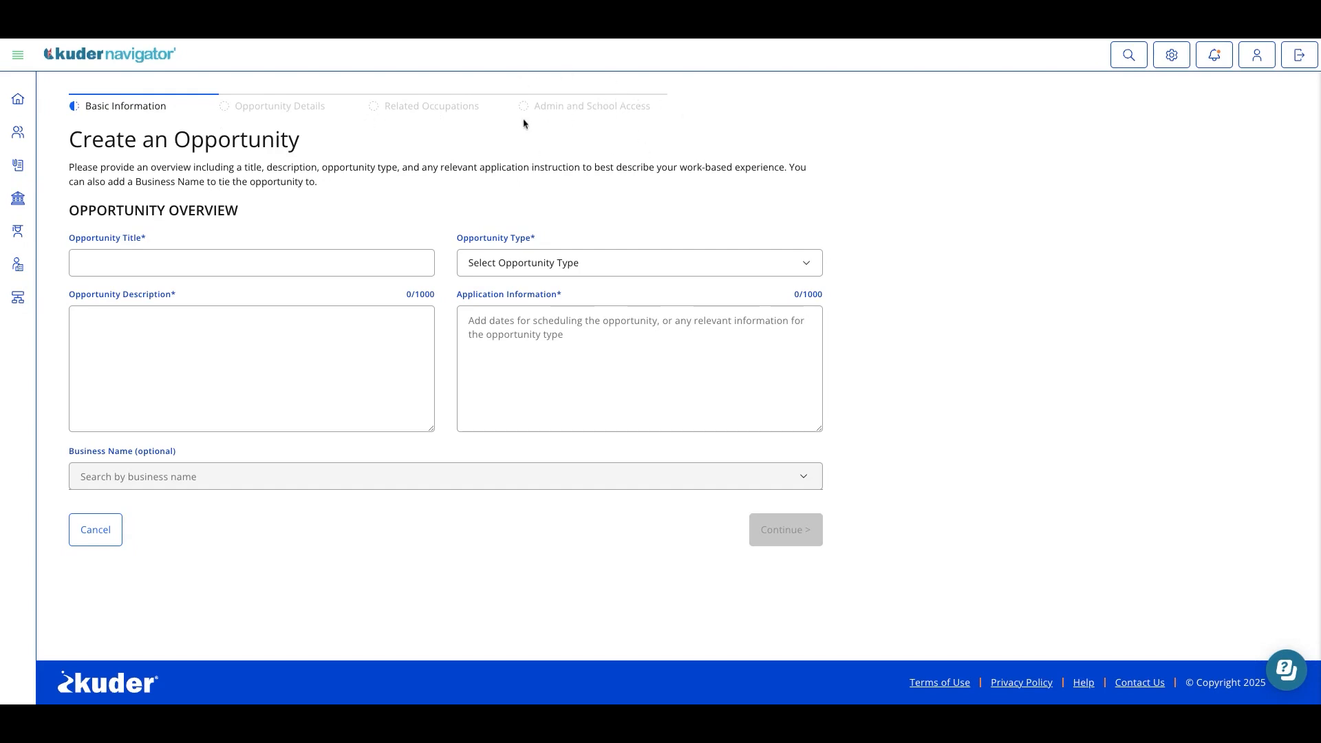
pyautogui.click(194, 267)
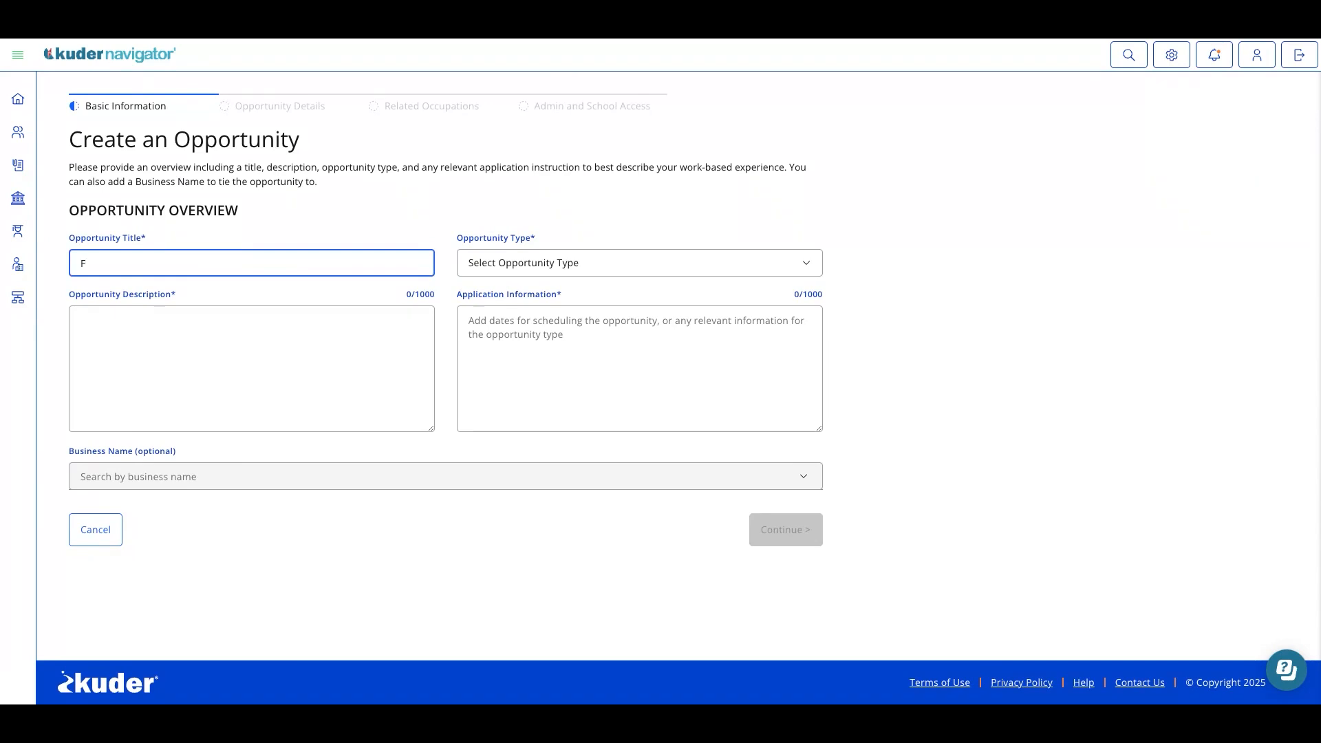
pyautogui.write('Field Trip to SCie')
pyautogui.write('ience Center')
pyautogui.press('Tab')
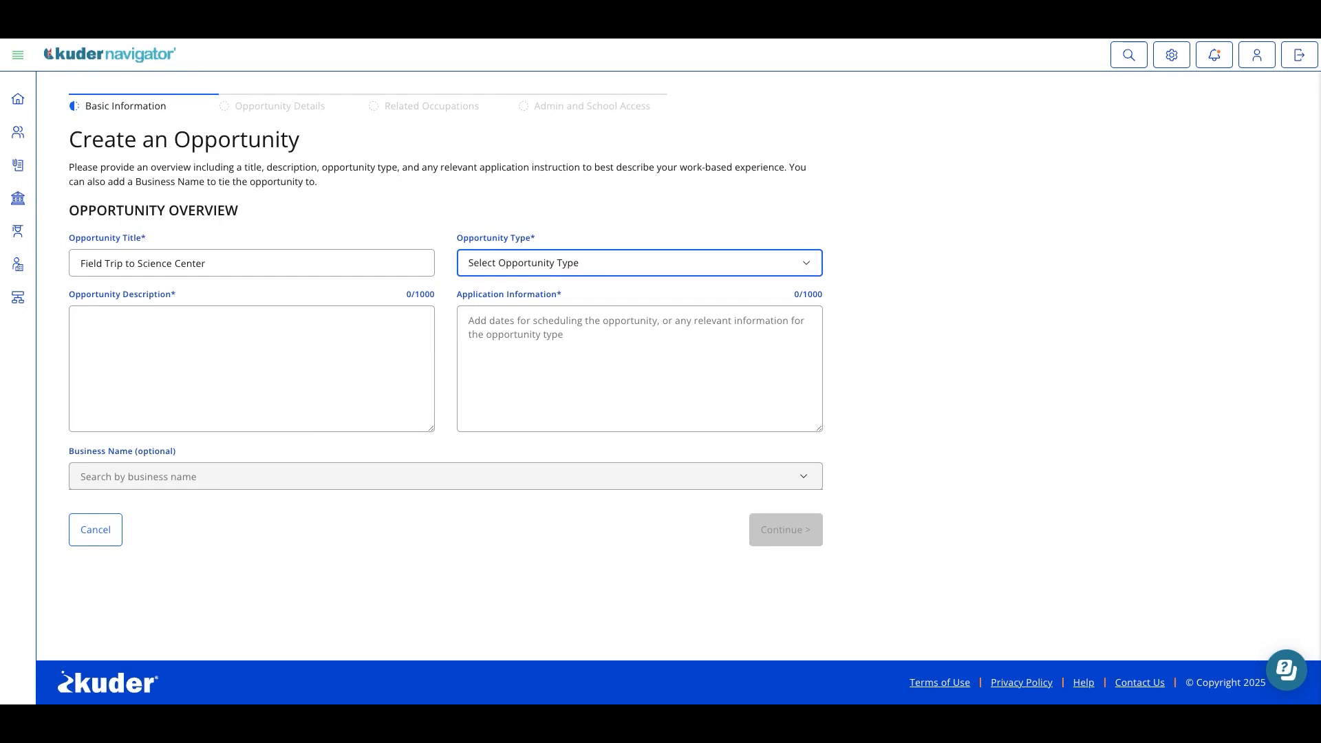
pyautogui.click(543, 410)
# Describe the trip as hands-on science exhibits, experiments and live demonstrations for 8th-grade students, and enter "Please request to participate." as application information.
pyautogui.click(357, 321)
pyautogui.write('This field trip will give 8th-grade students the opportunity to engage in hands-on science exhibits, interactive experiments, and live demonstrations that bring science to life. From exploring space and robotics to experimenting with physics and chemistry, students will experience STEM concepts in a fun and engaging way.')
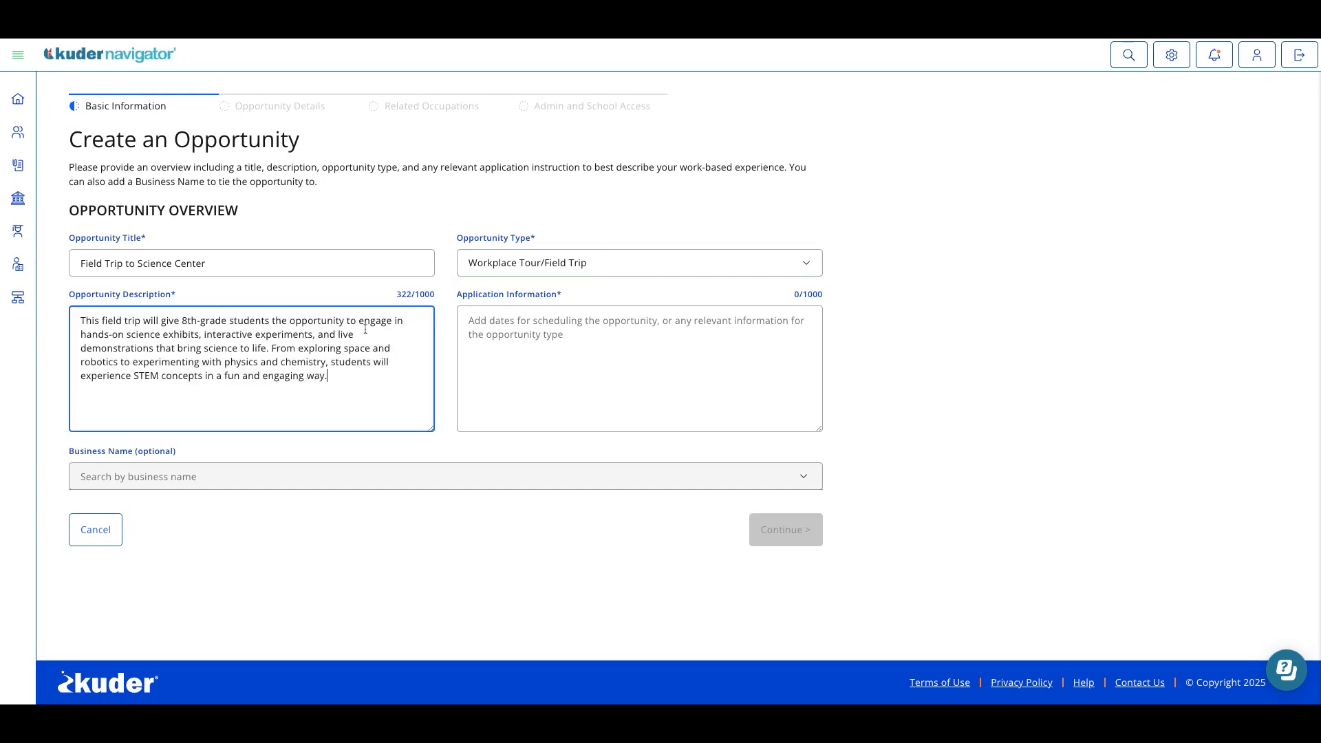
pyautogui.click(549, 318)
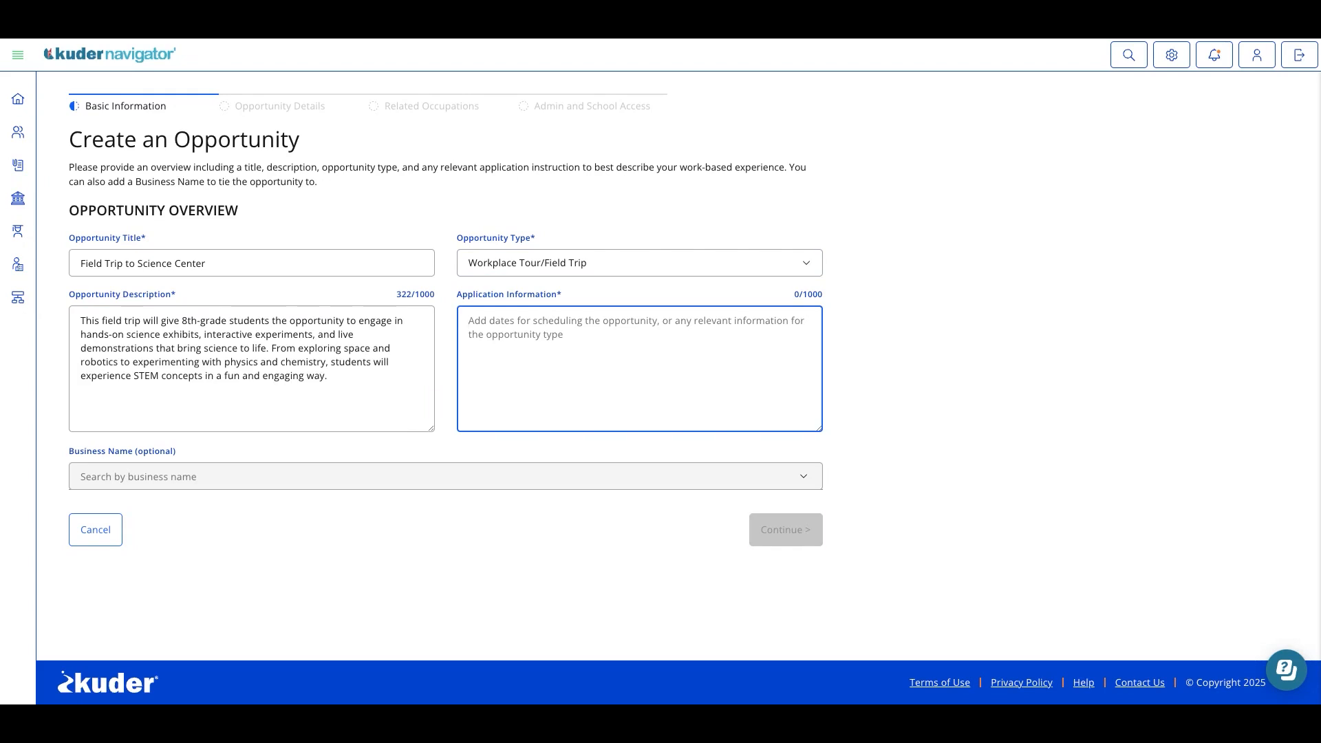
pyautogui.write('Please request to p')
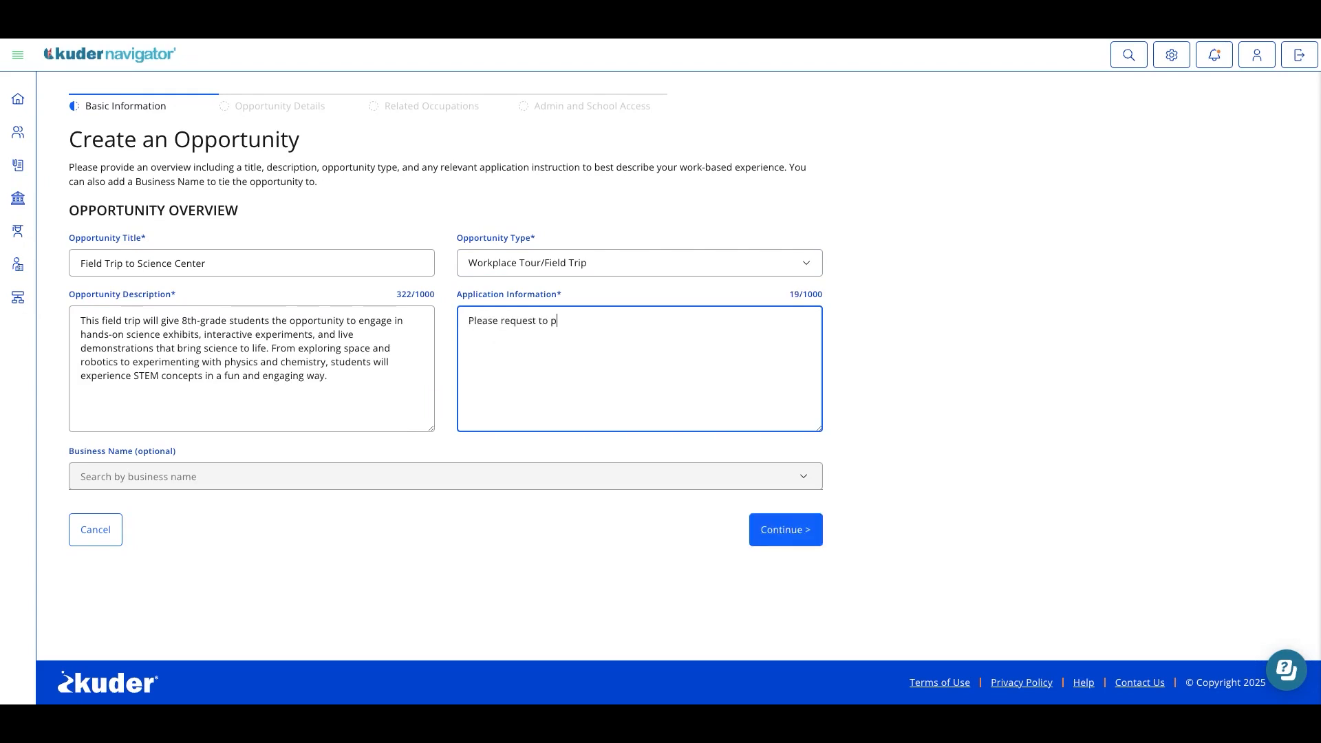
pyautogui.write('articipate.')
# Check the available business names without choosing one and continue to the opportunity details.
pyautogui.moveTo(176, 454); pyautogui.dragTo(78, 453)
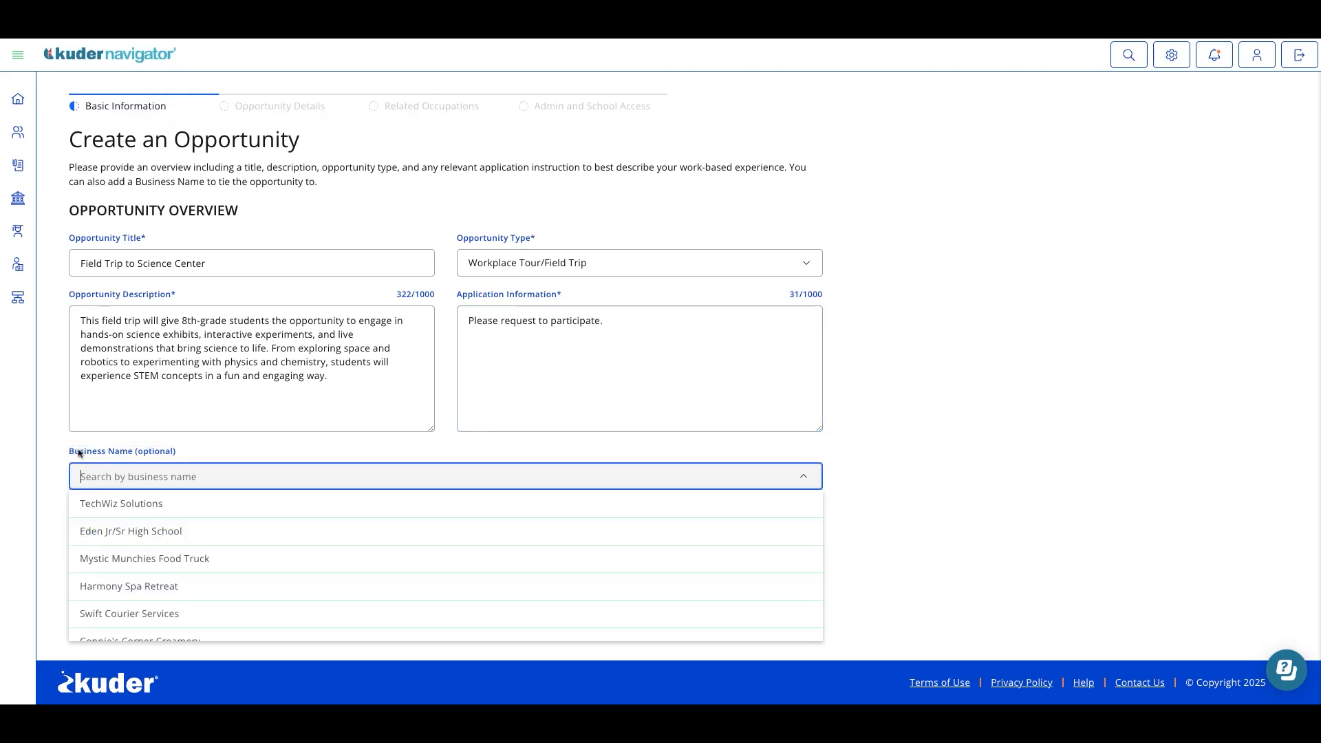
pyautogui.click(901, 480)
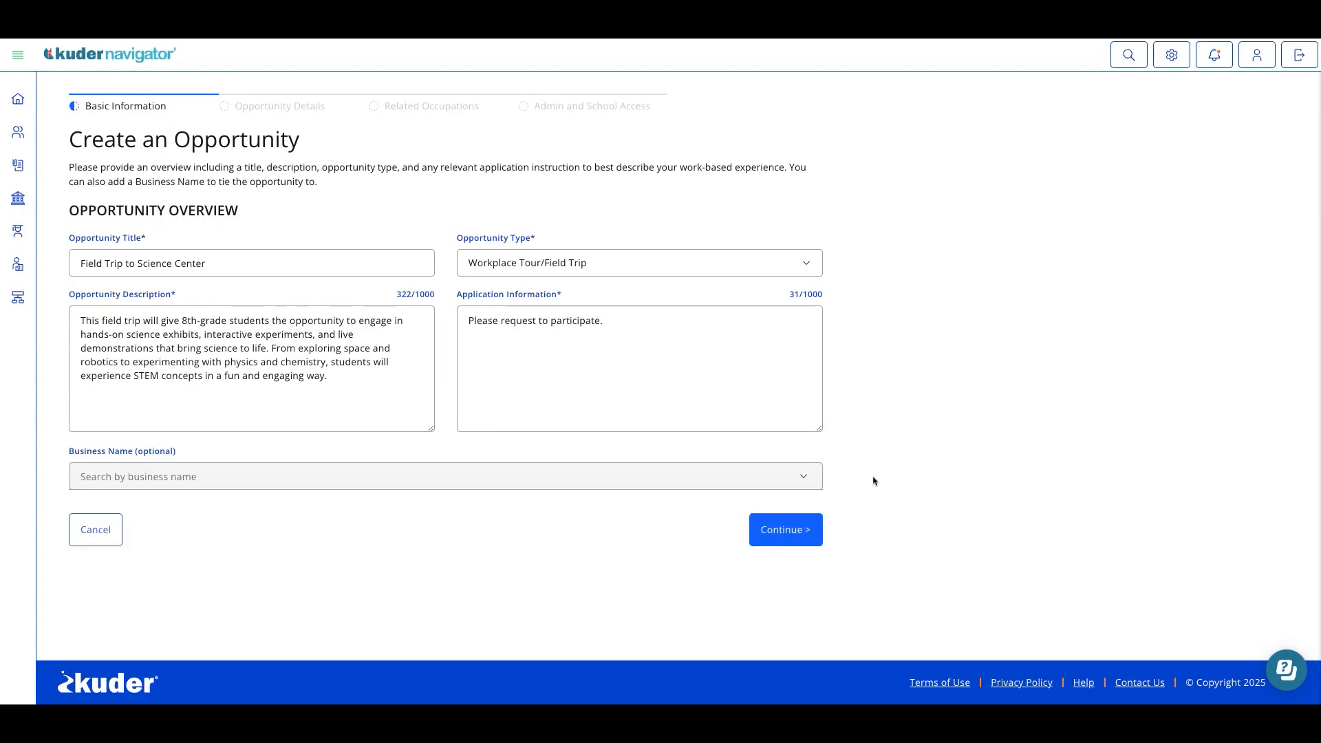
pyautogui.click(788, 534)
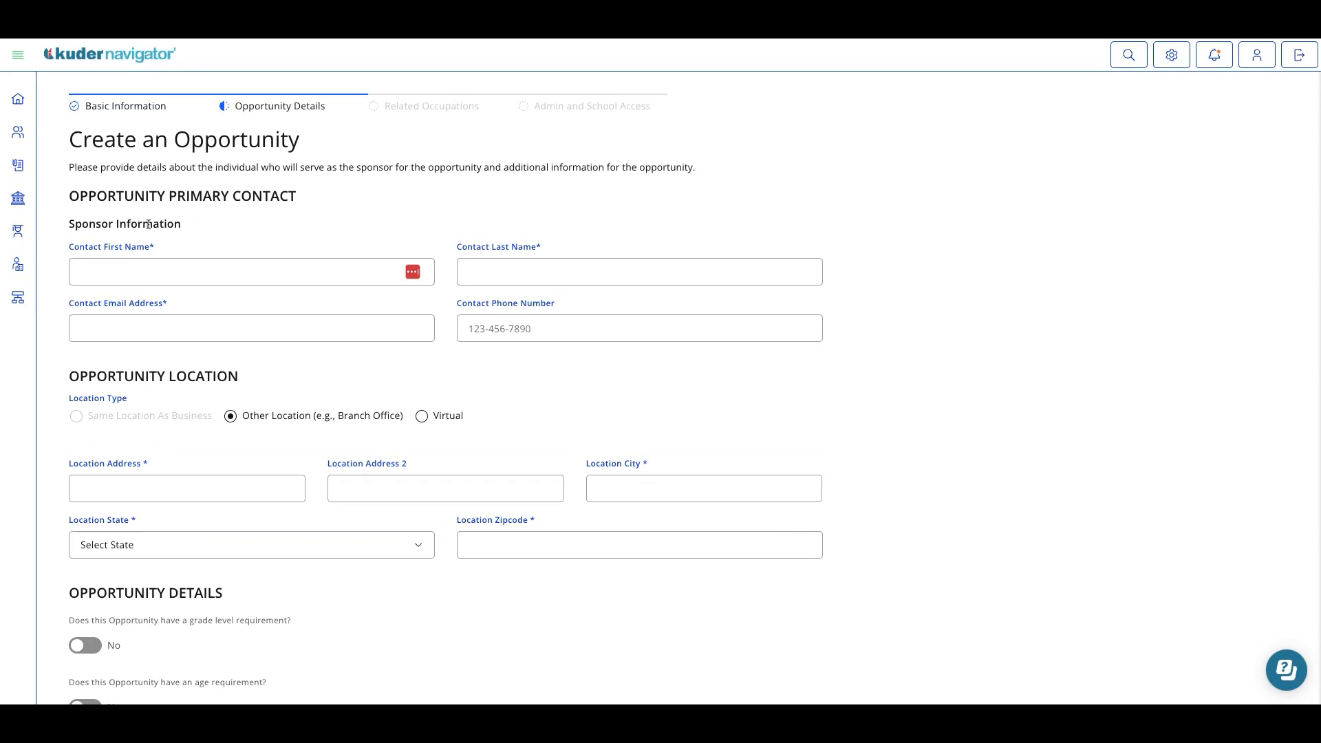
# Fill in the sponsor's name, e-mail and phone number and the location address from the first saved autofill profile.
pyautogui.scroll(-1, 174, 269)
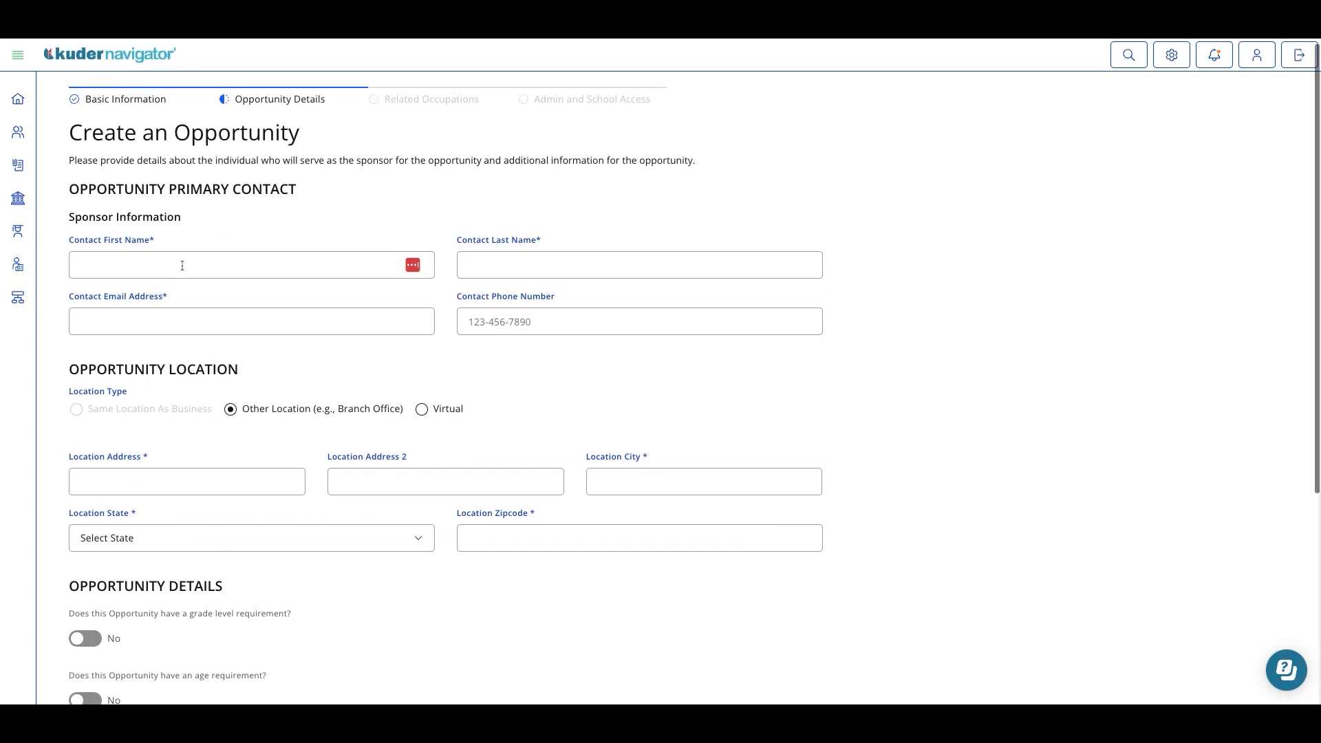
pyautogui.click(177, 268)
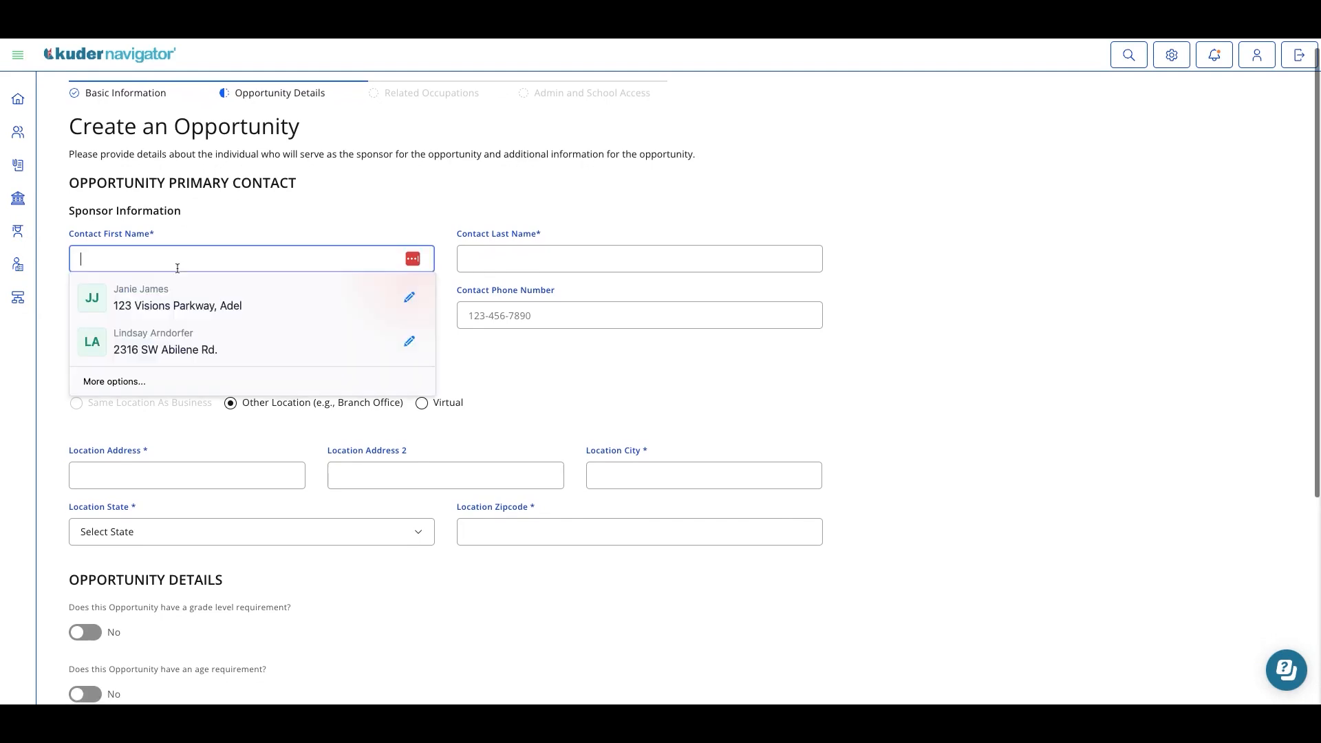
pyautogui.click(218, 297)
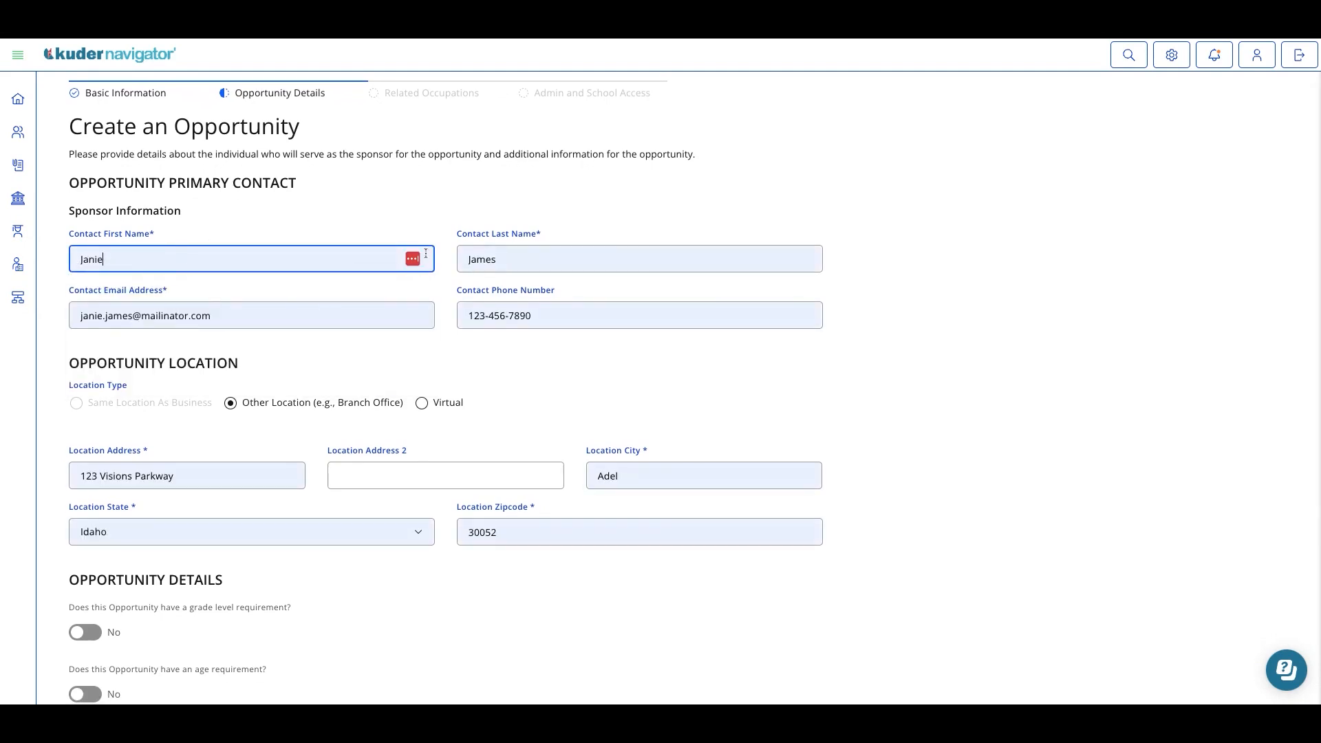
# Add a grade level requirement to the opportunity and restrict it to grade 8.
pyautogui.scroll(-1, 514, 245)
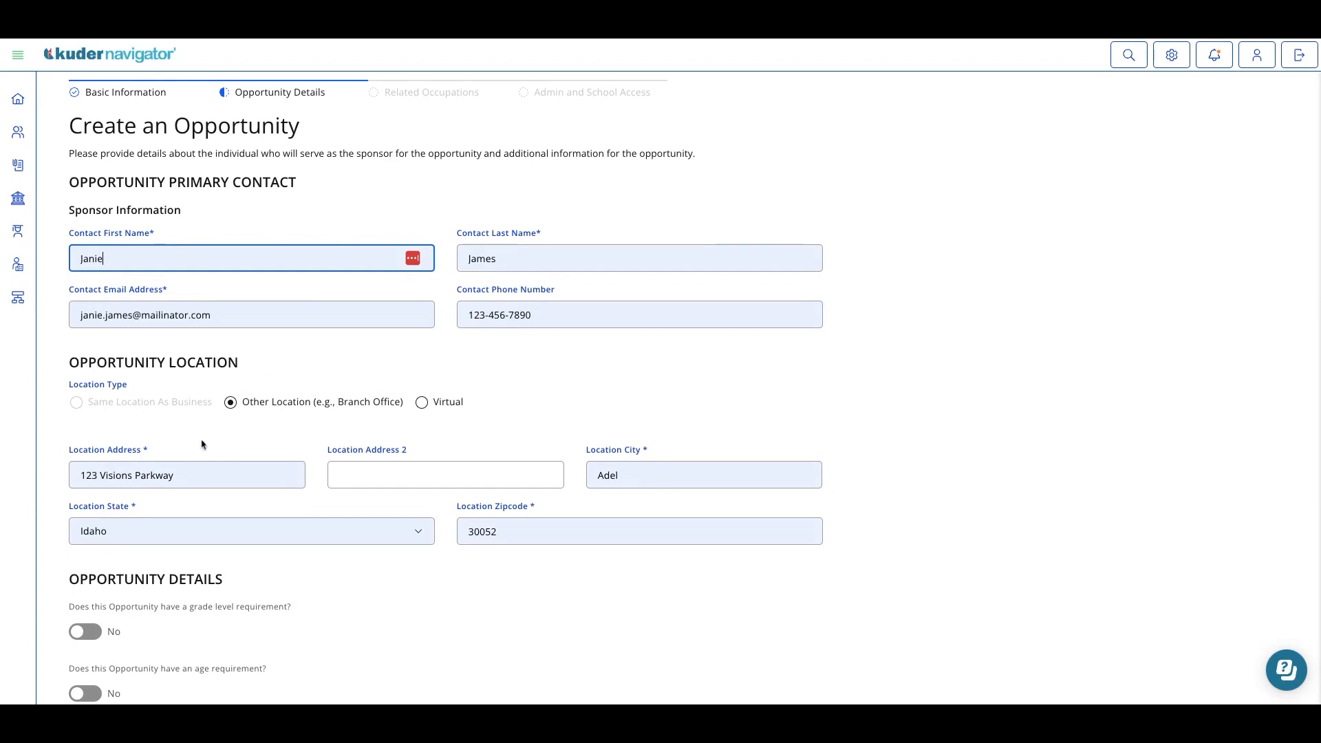
pyautogui.scroll(-1, 922, 365)
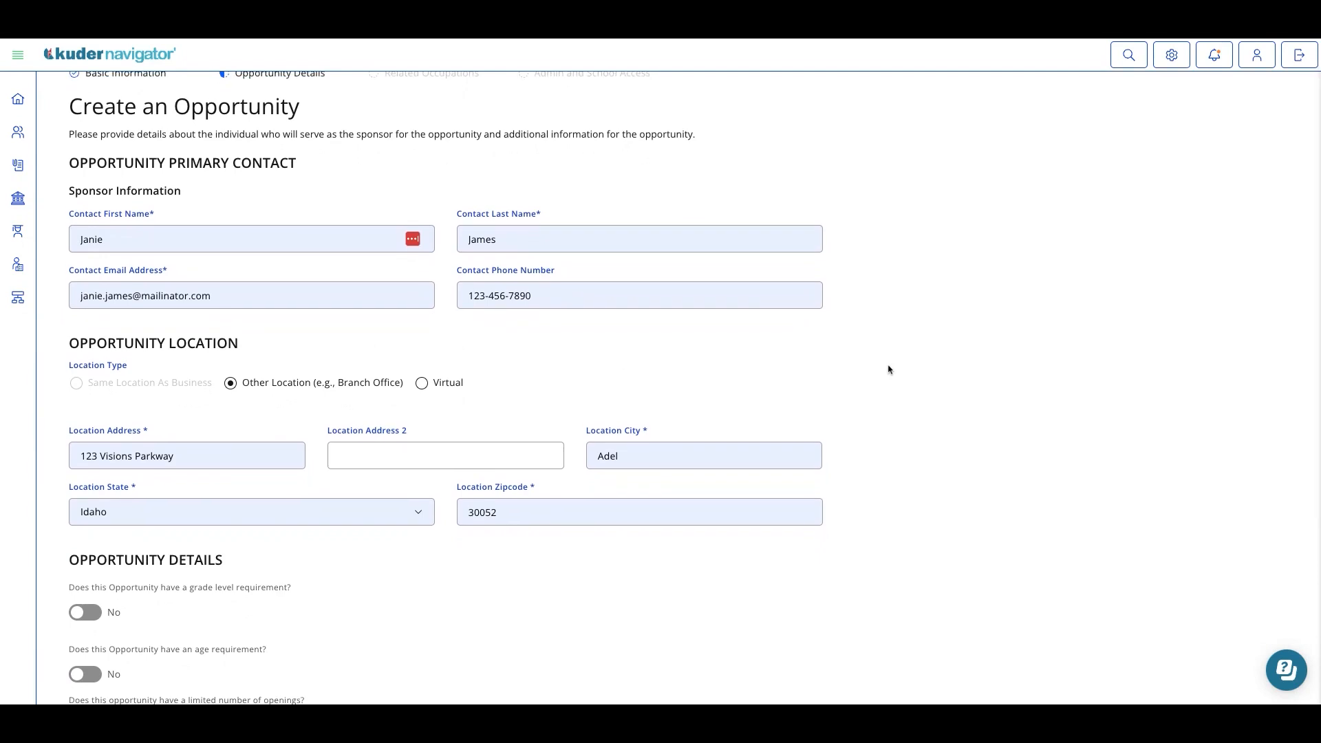
pyautogui.scroll(-1, 847, 368)
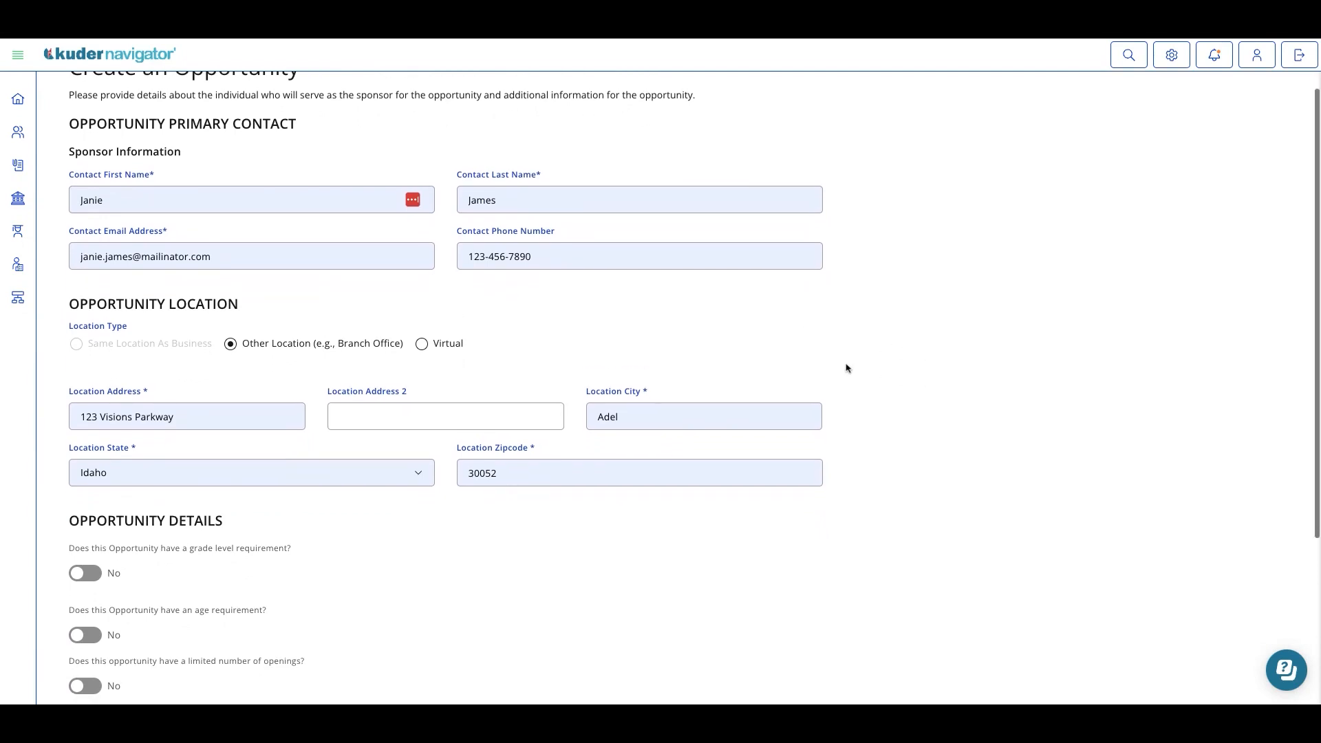
pyautogui.scroll(-3, 847, 369)
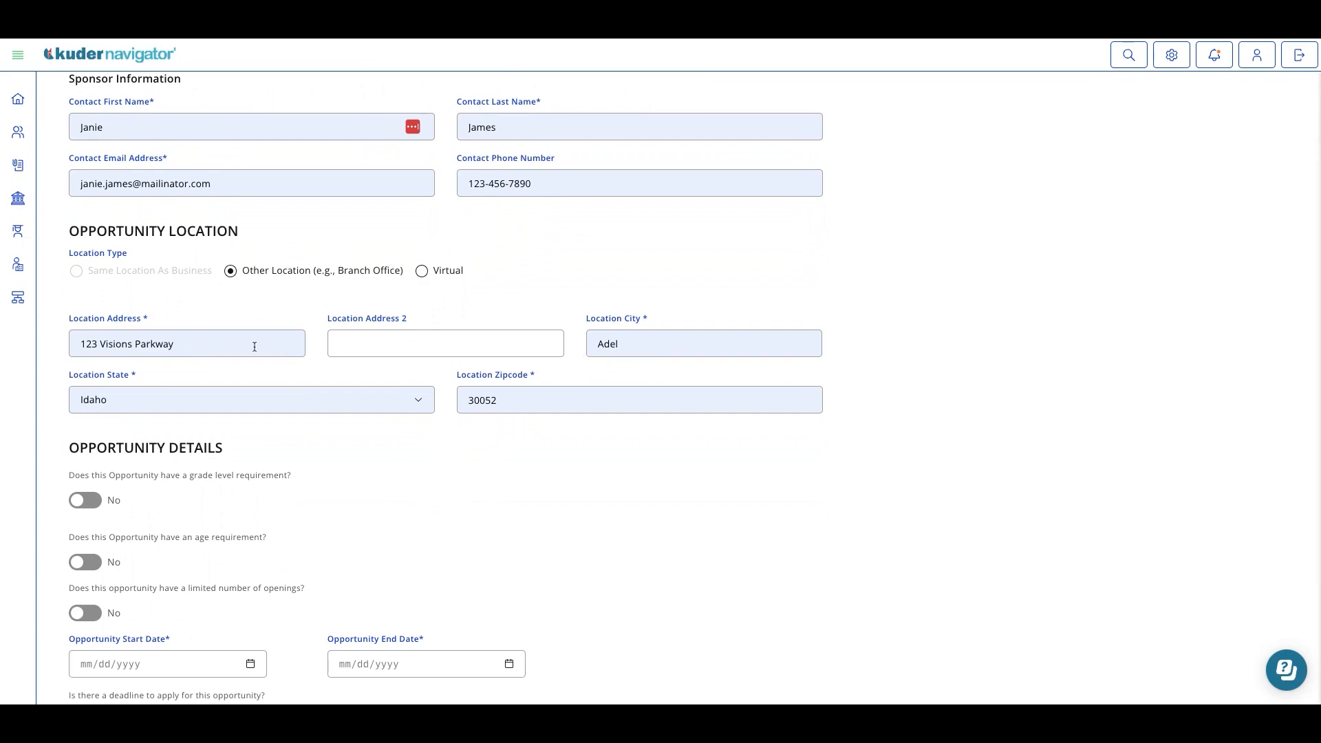
pyautogui.scroll(-3, 920, 348)
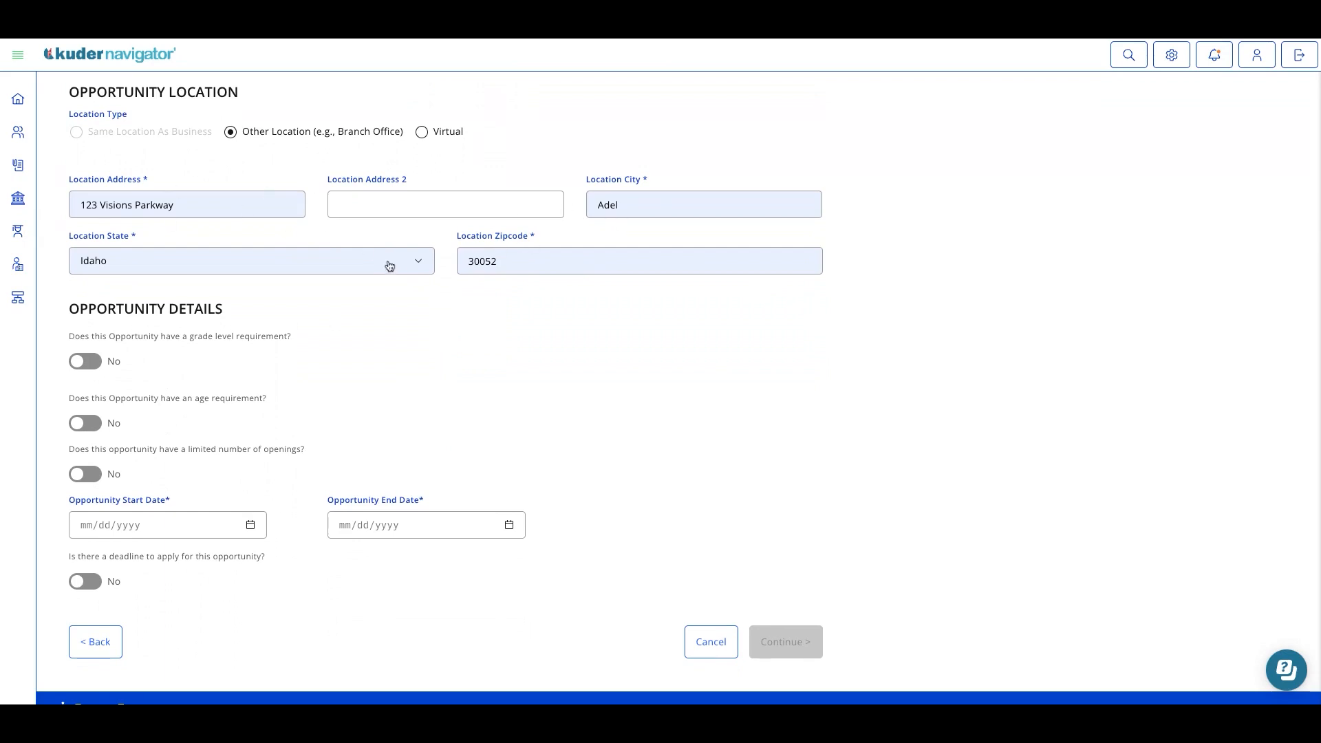
pyautogui.scroll(-1, 450, 423)
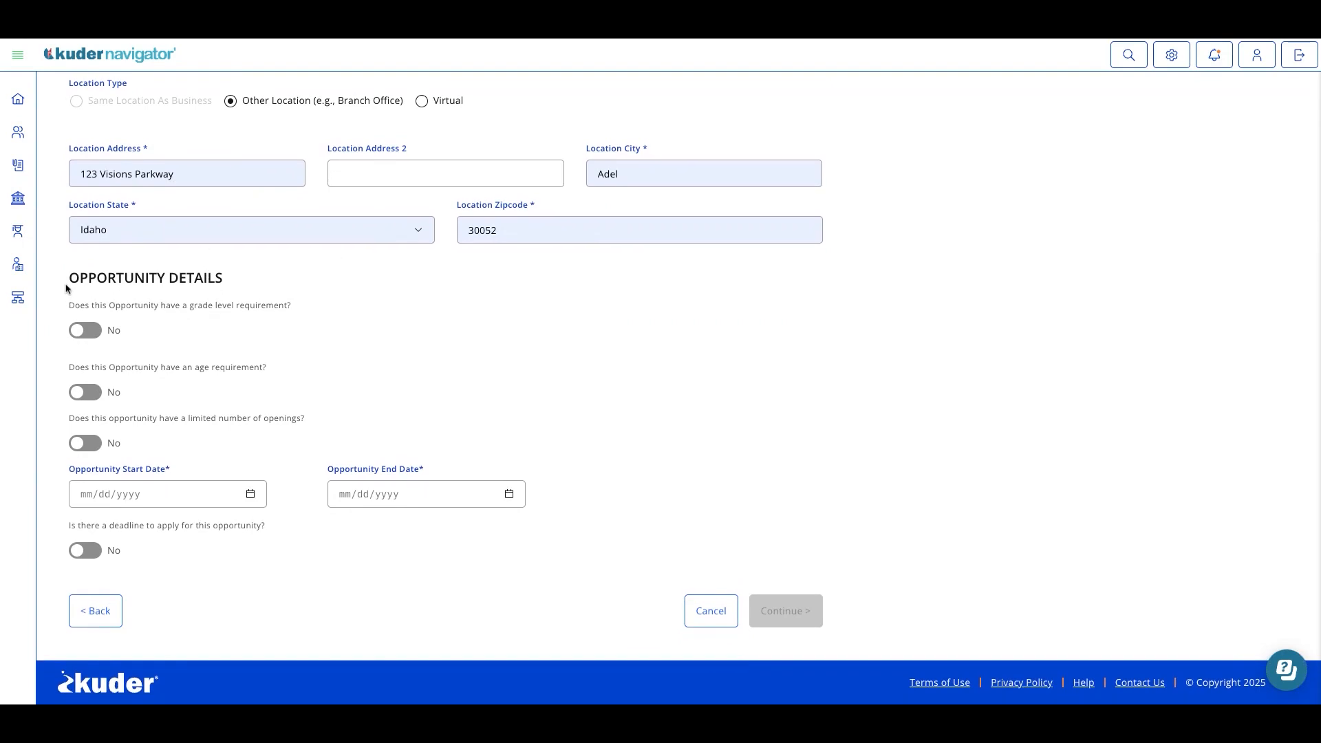
pyautogui.click(78, 333)
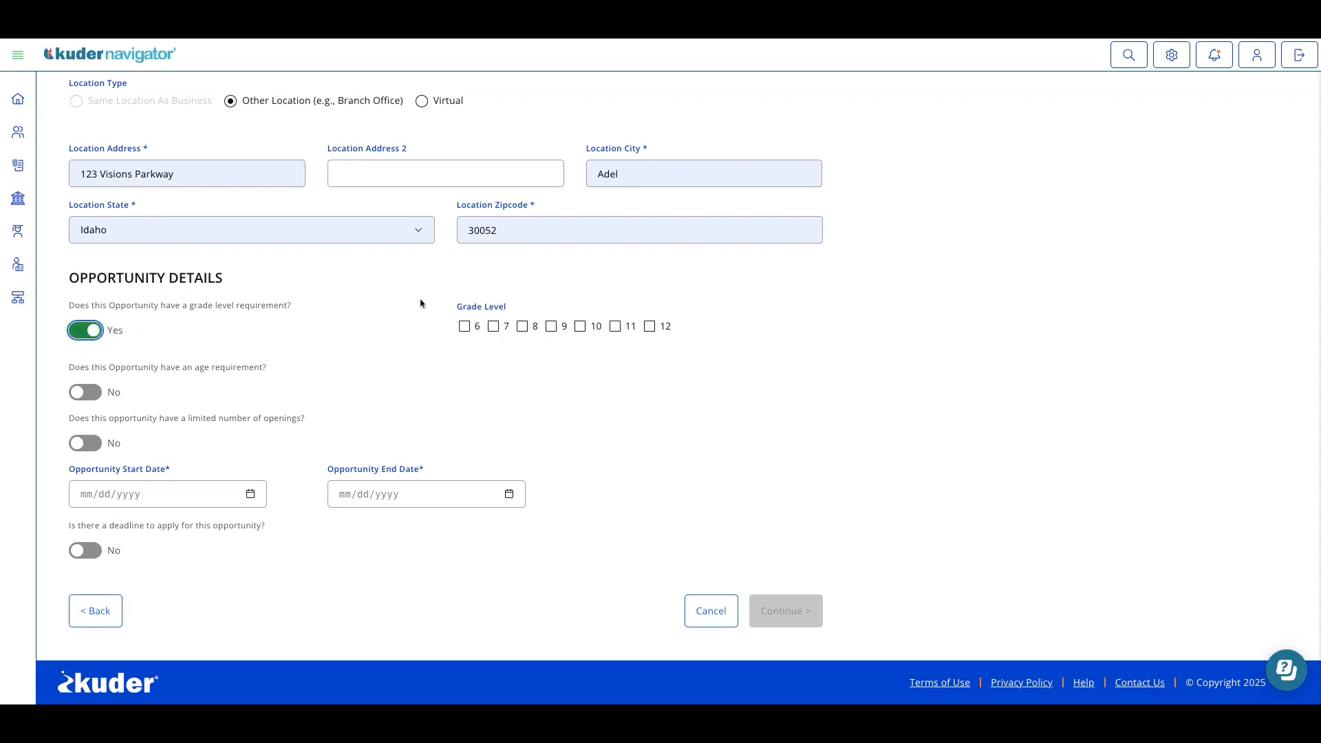
pyautogui.click(524, 328)
# Try out the minimum age requirement and switch it back off.
pyautogui.click(91, 398)
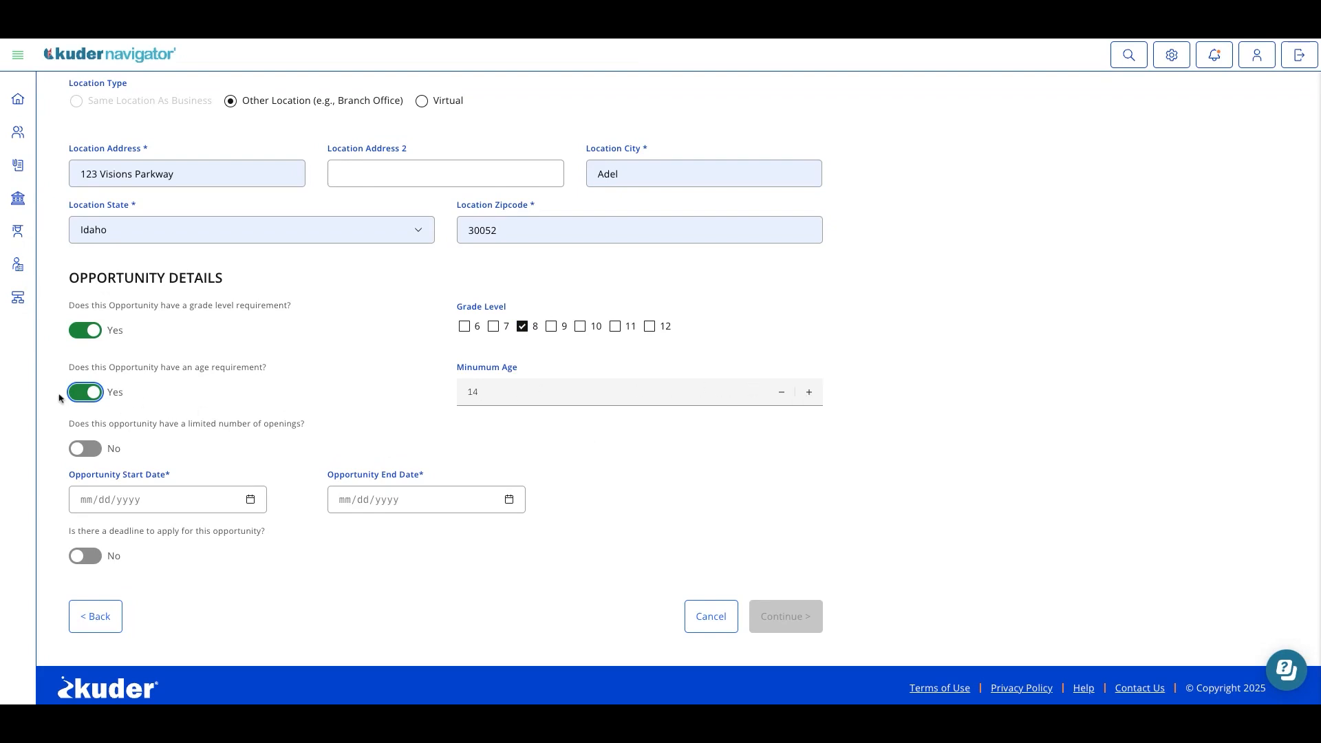
pyautogui.scroll(1, 82, 396)
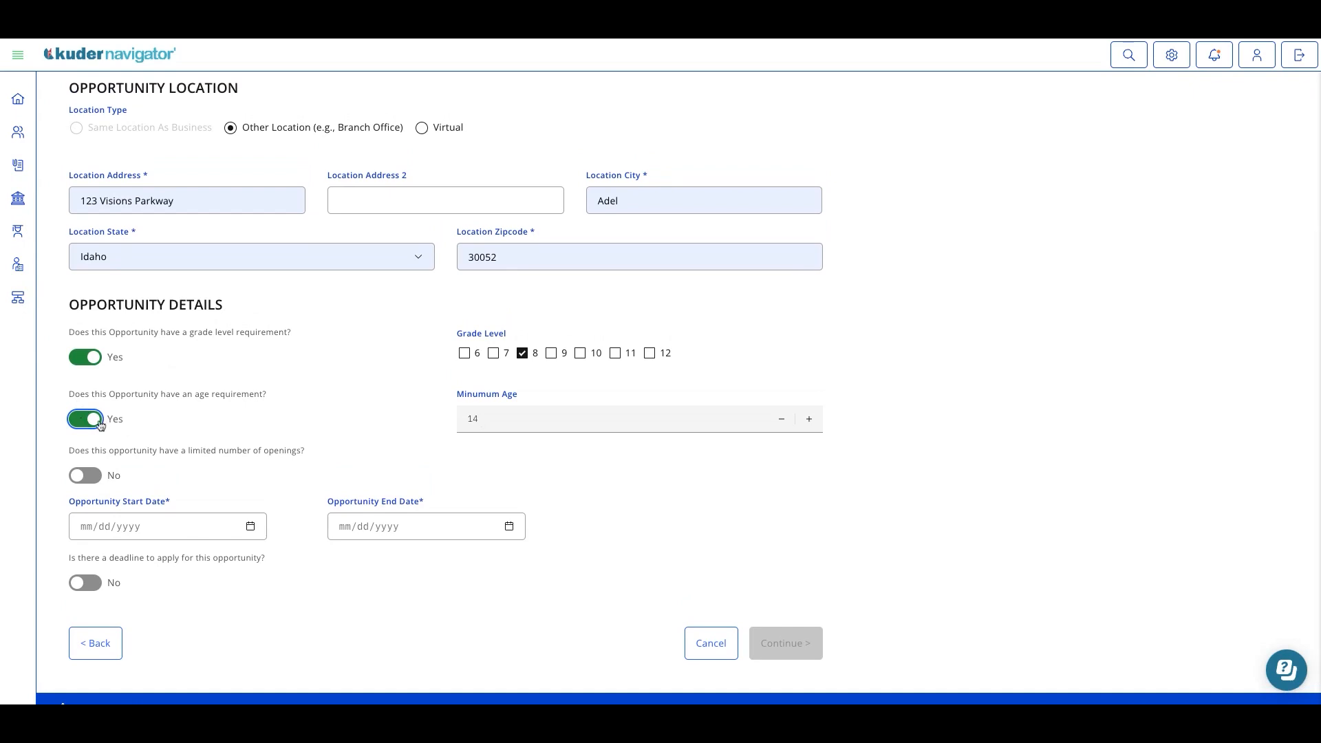
pyautogui.click(83, 421)
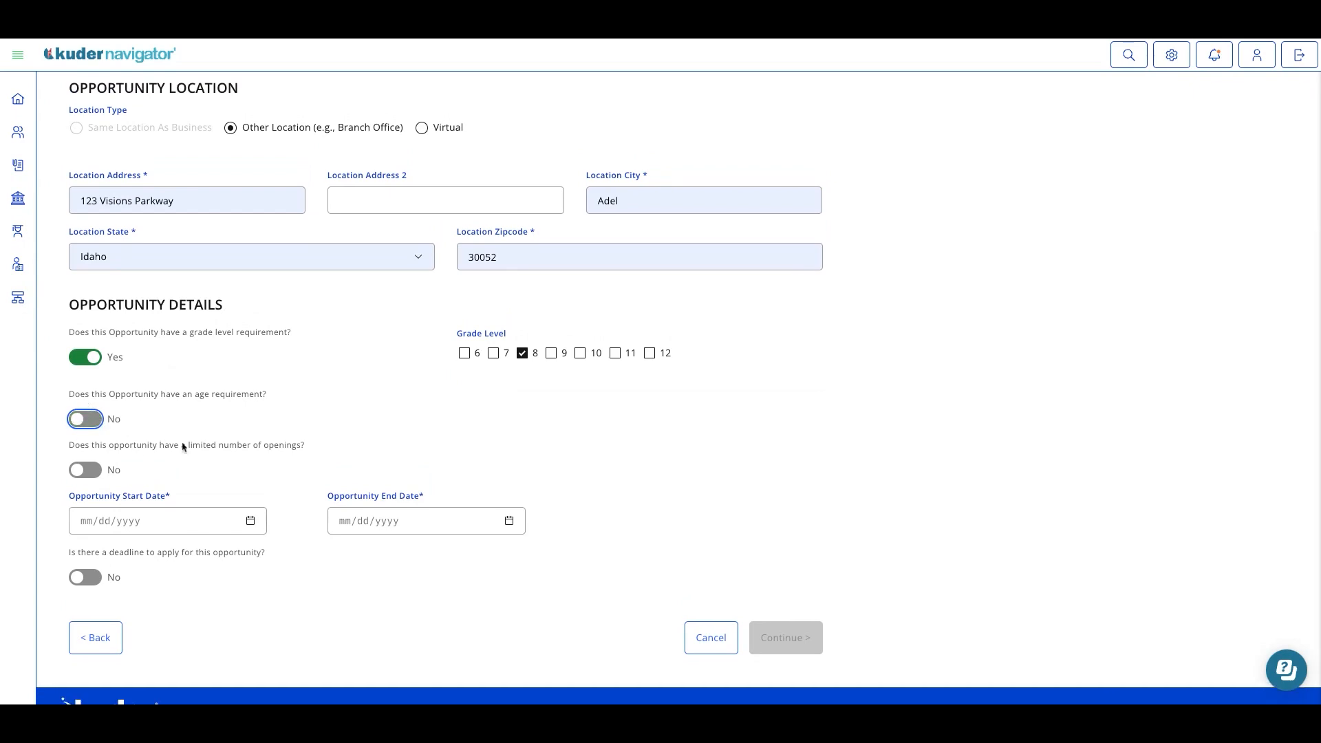
# Try limiting the openings to 100 available spots and remove the limit again.
pyautogui.scroll(-1, 231, 488)
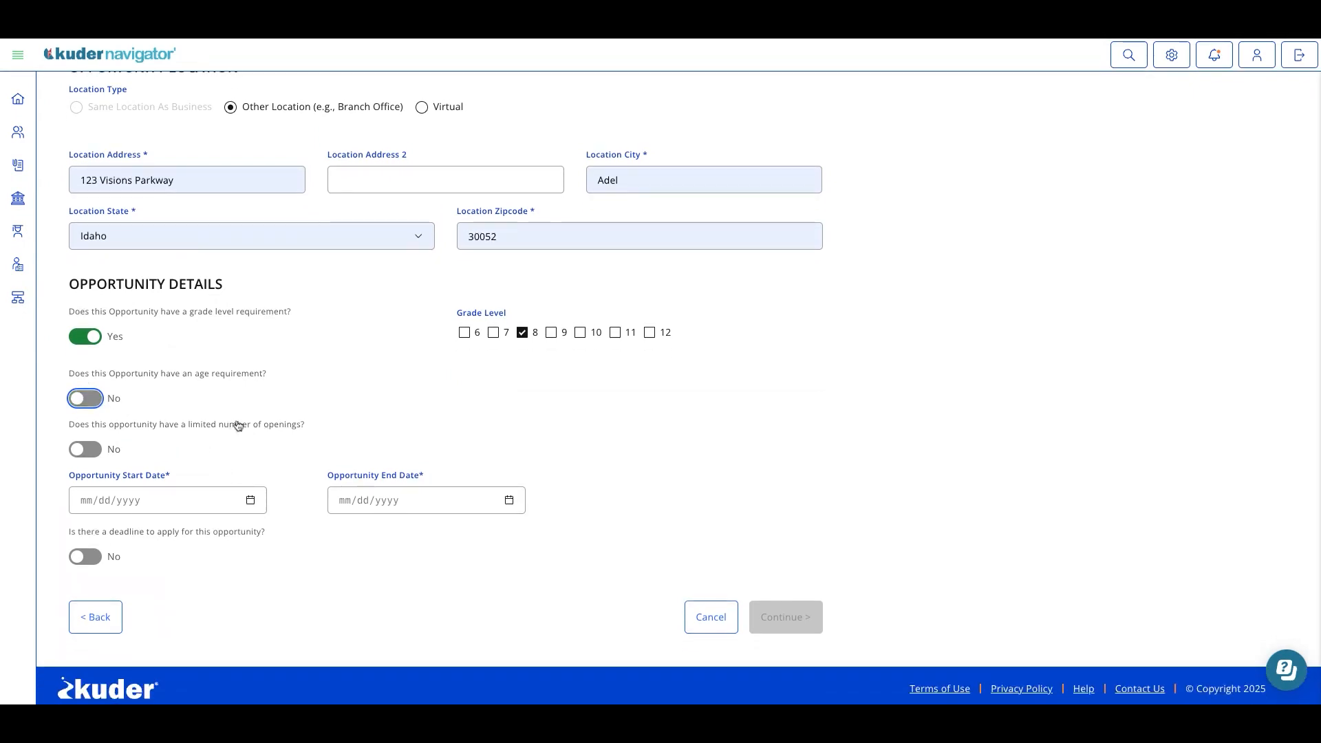
pyautogui.click(85, 449)
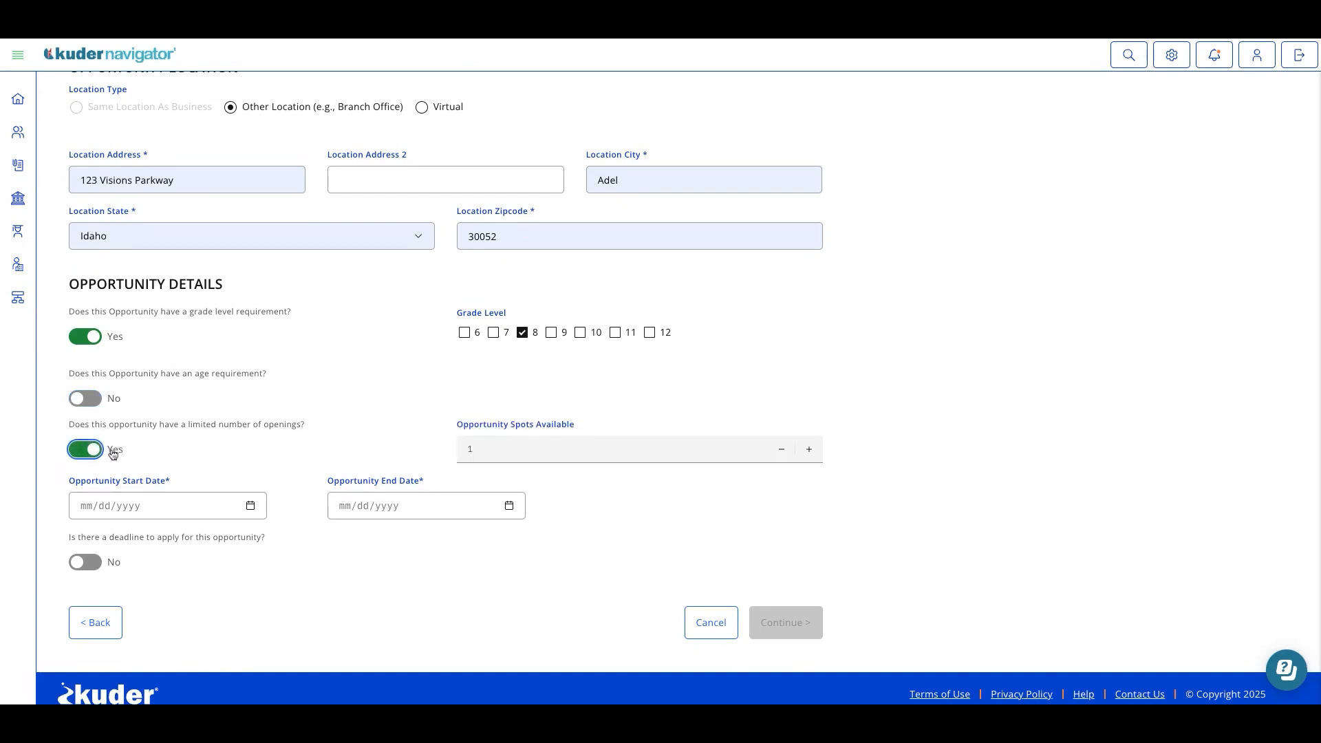
pyautogui.click(552, 456)
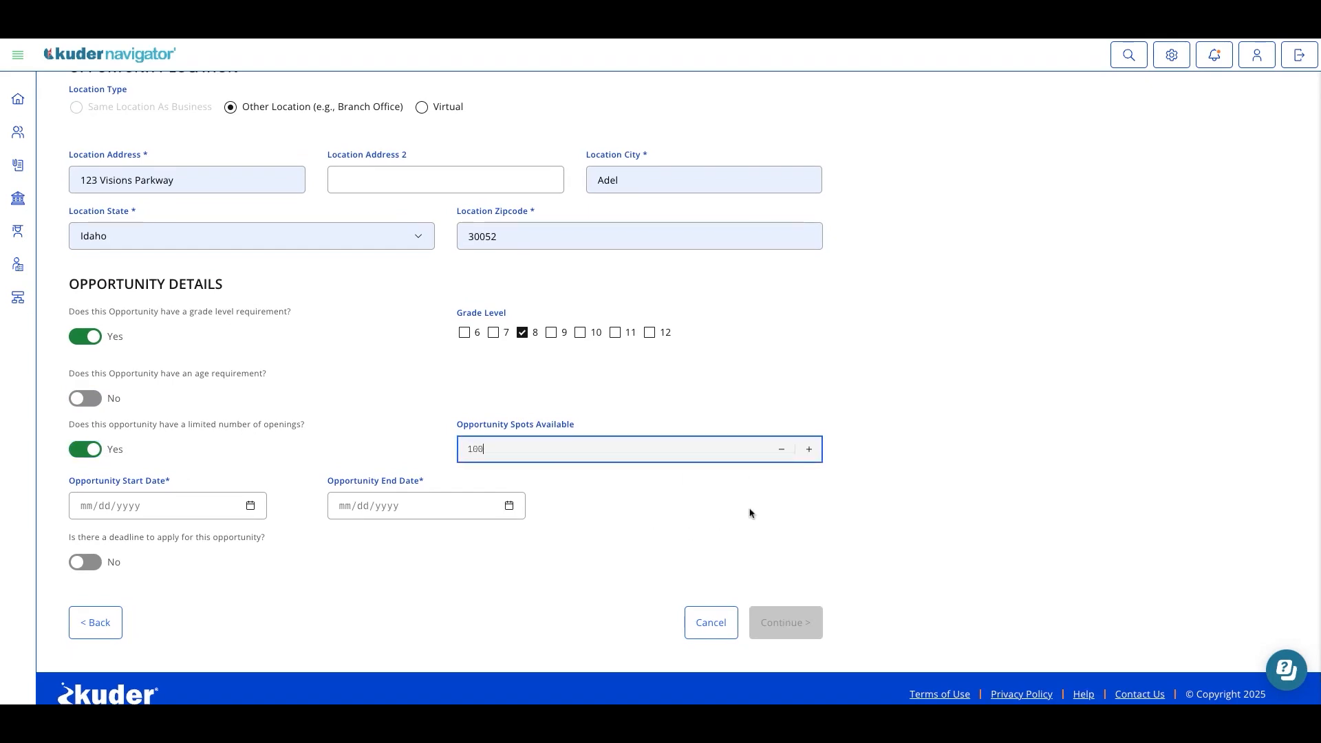
pyautogui.click(630, 491)
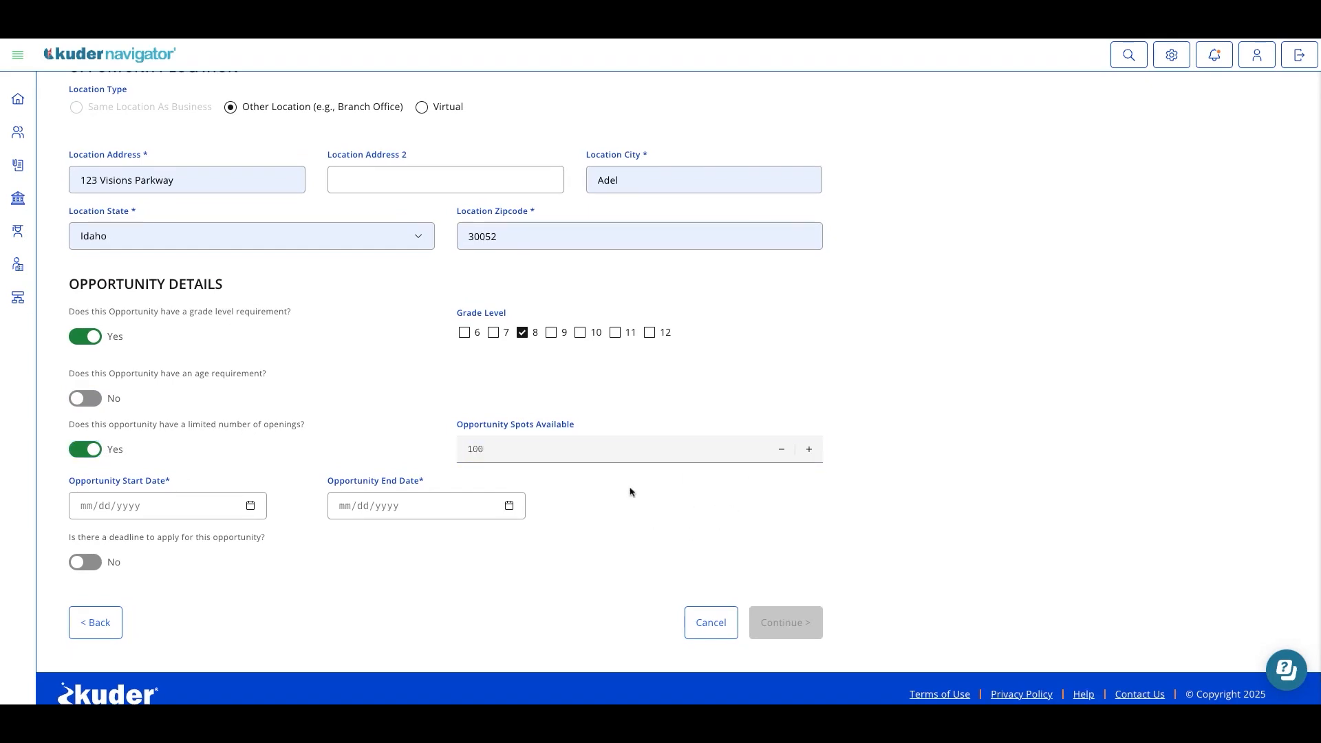
pyautogui.click(501, 446)
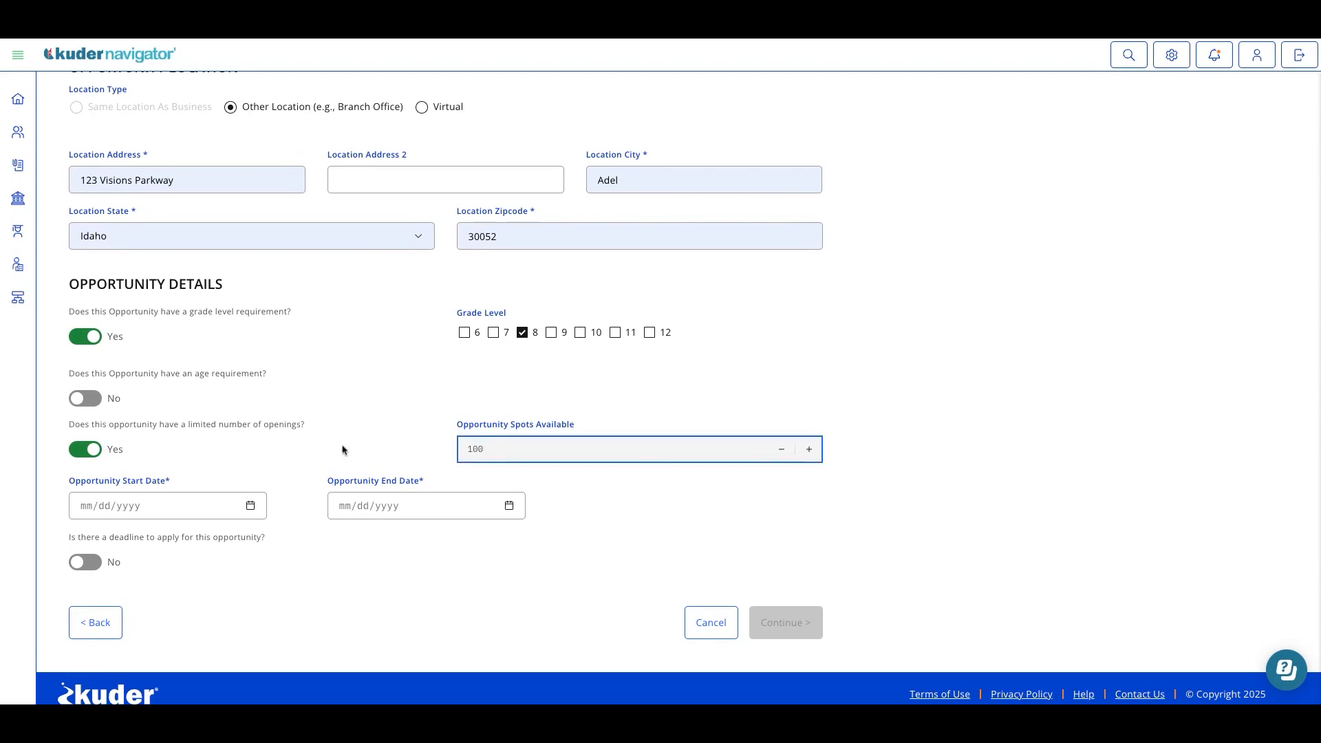
pyautogui.click(86, 450)
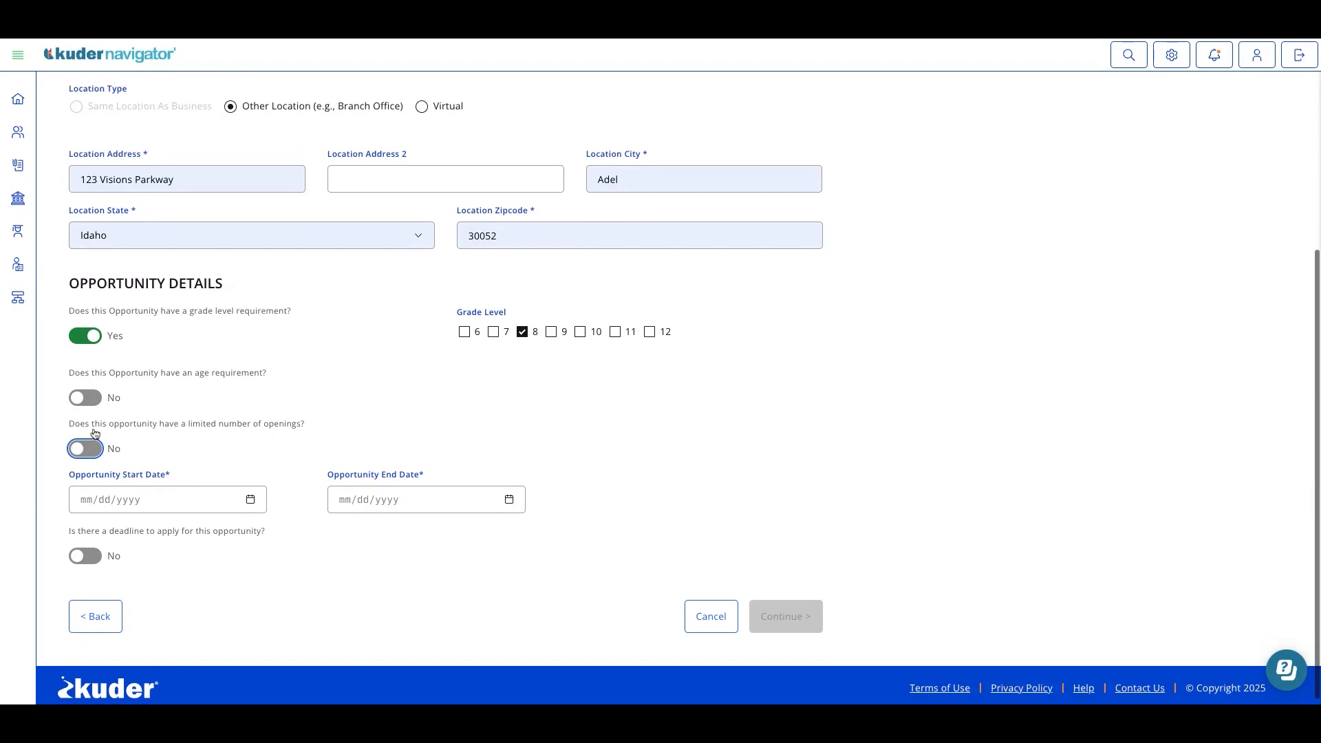
# Set both the opportunity start date and end date to 02/18/2025.
pyautogui.click(164, 503)
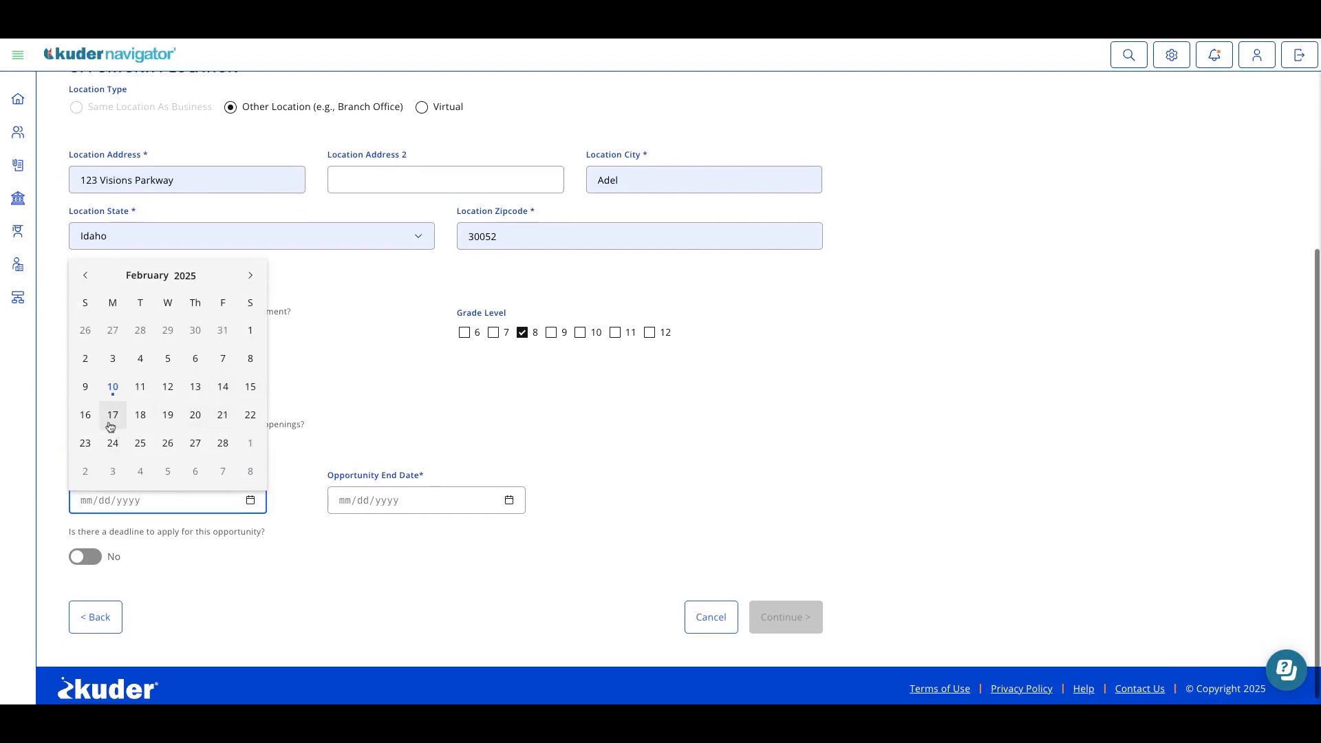
pyautogui.click(140, 415)
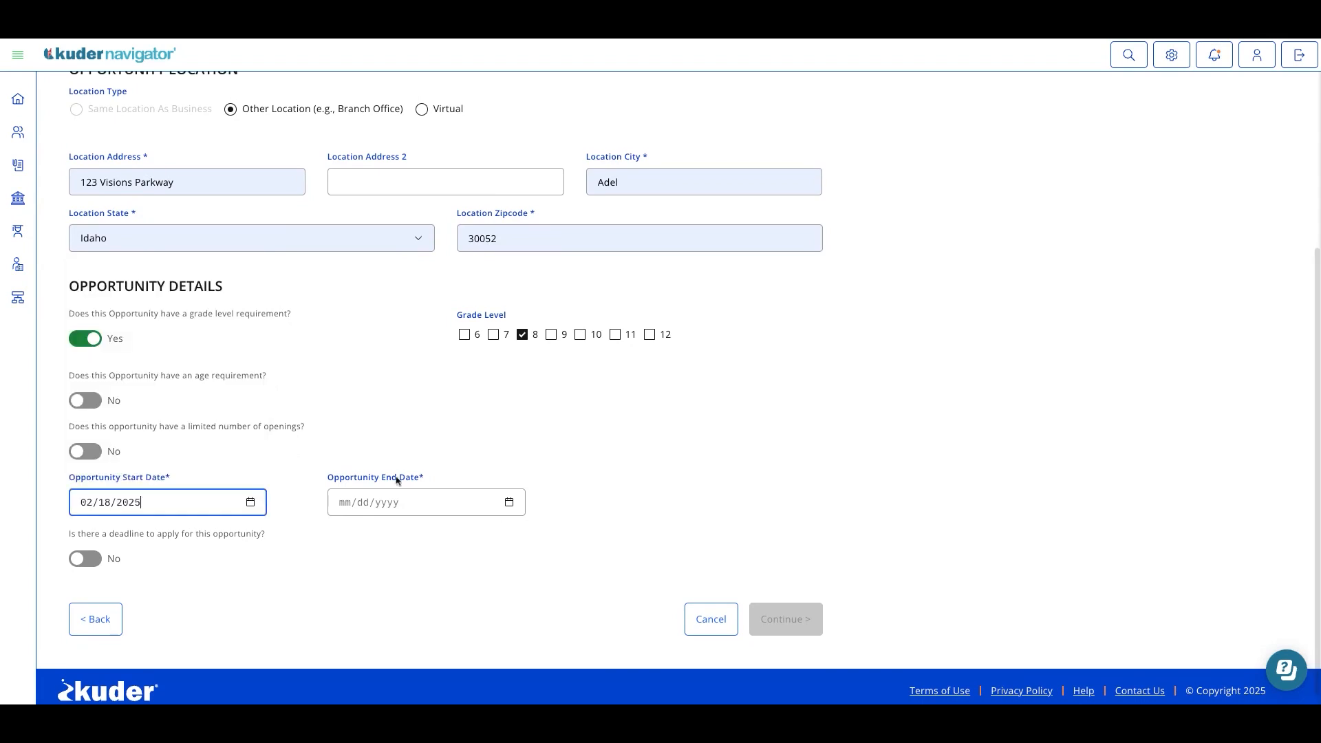
pyautogui.click(396, 502)
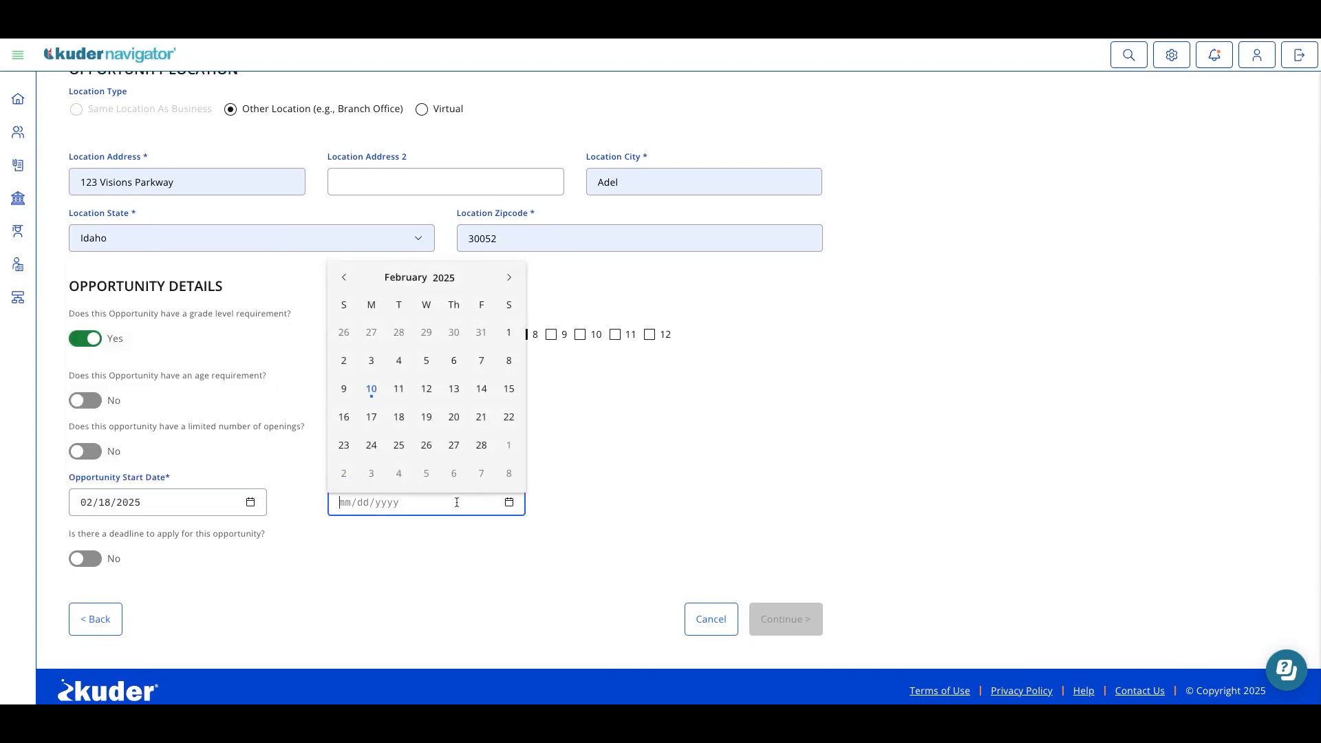
pyautogui.click(399, 417)
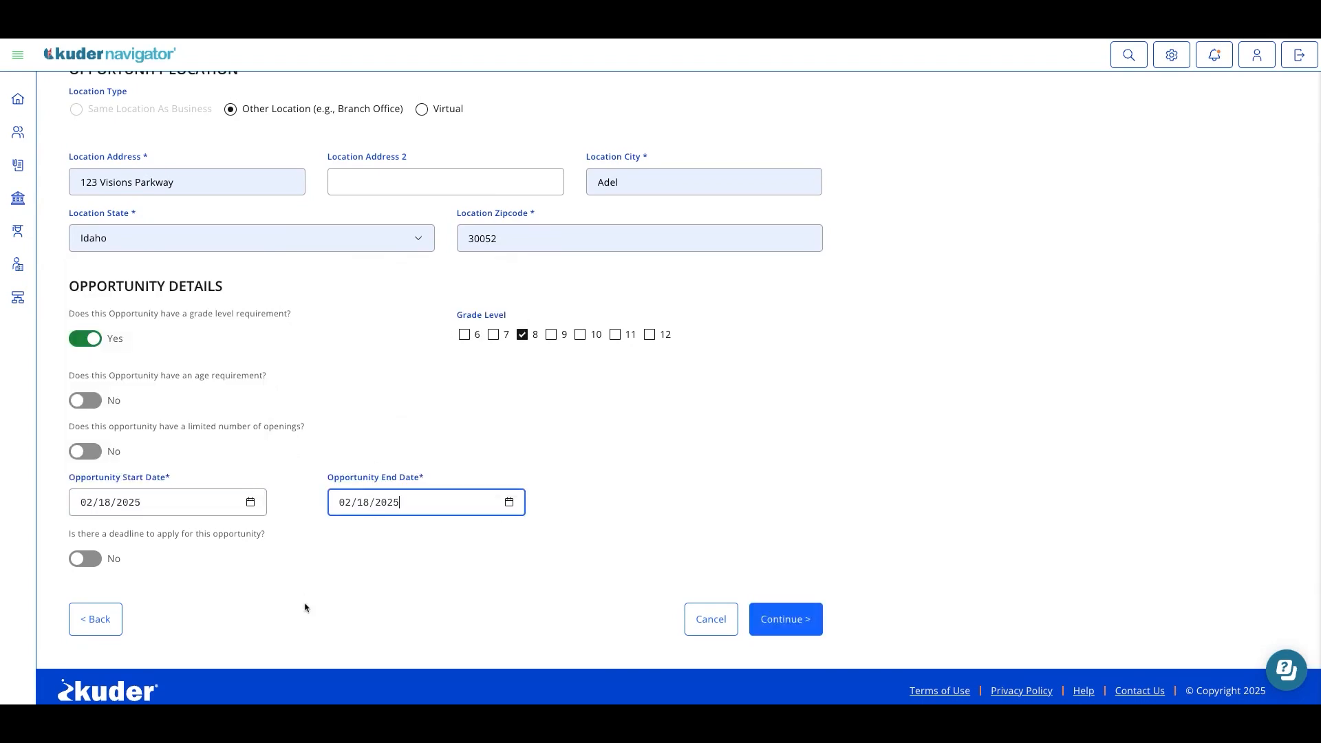
# Try out the application deadline option and switch it back off.
pyautogui.click(81, 555)
pyautogui.scroll(-1, 207, 554)
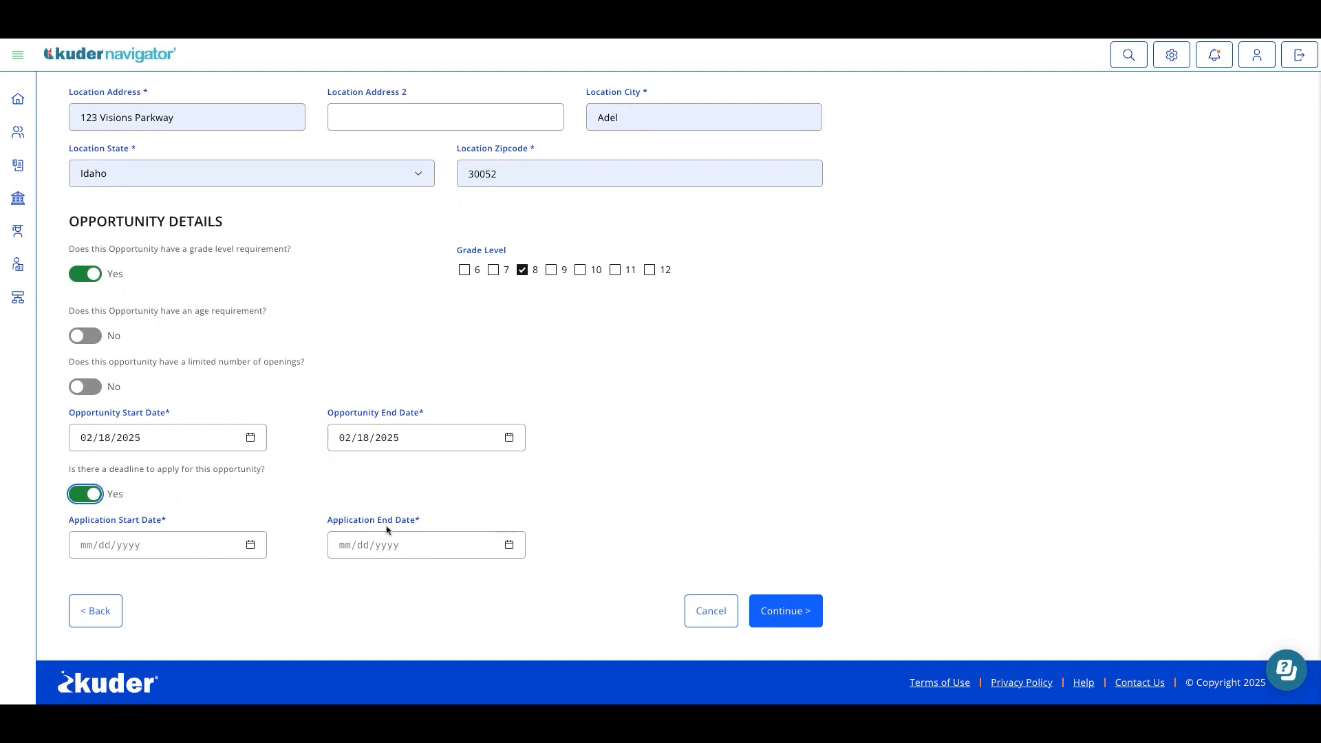
pyautogui.click(385, 480)
pyautogui.click(97, 495)
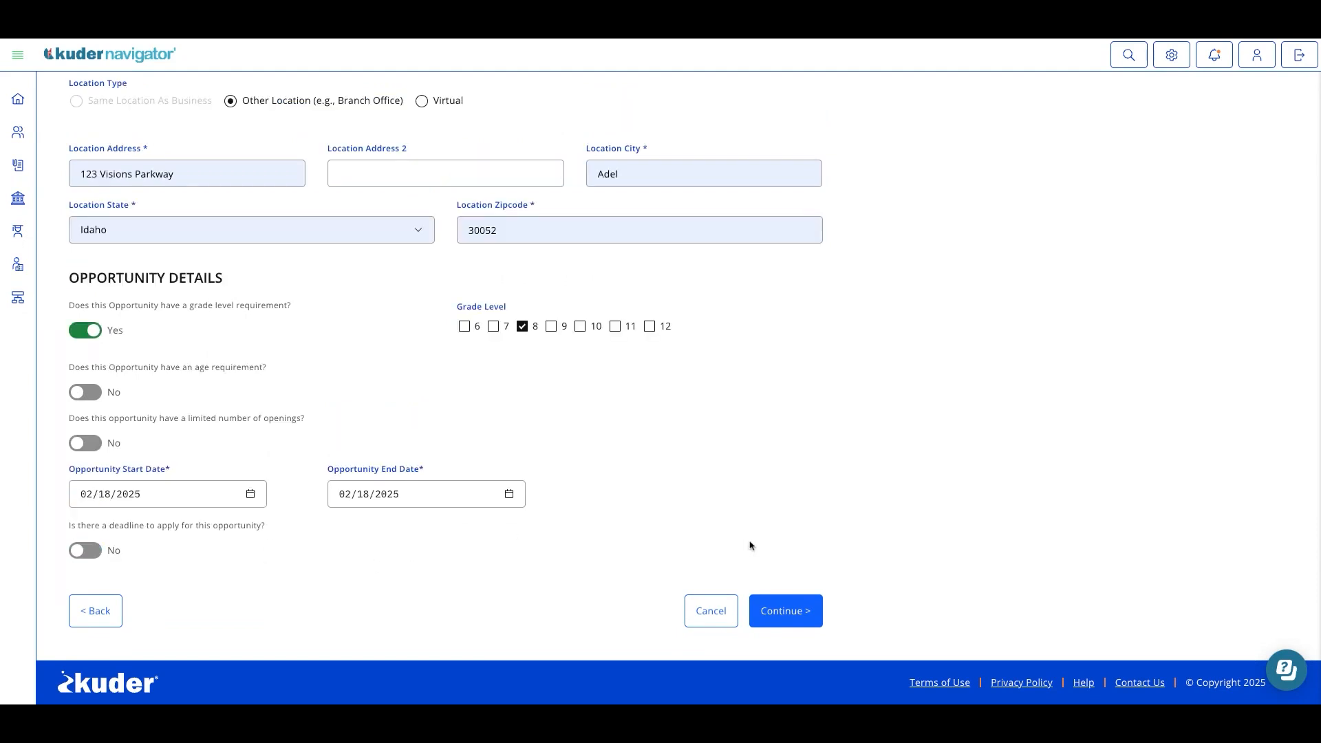
# Accept the opportunity details and continue to the related occupations.
pyautogui.click(797, 615)
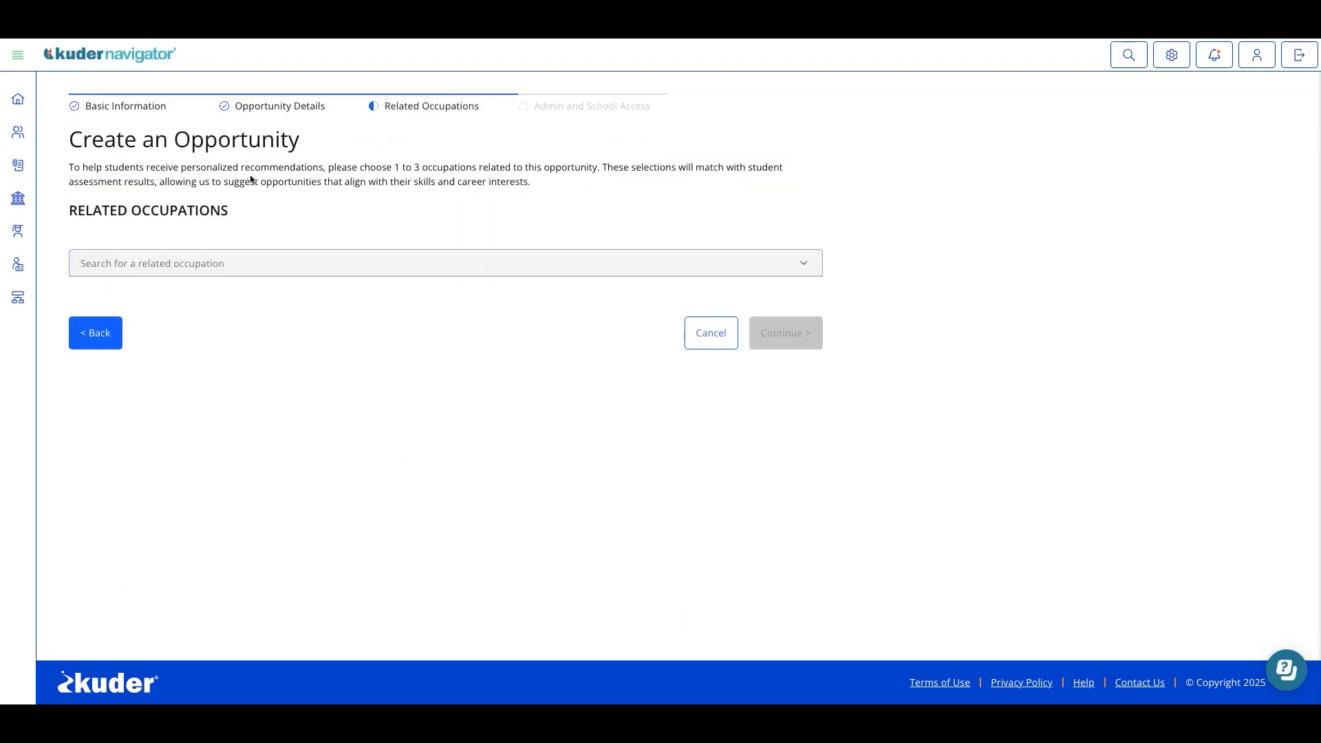
# Add Materials Scientists, "Physical Scientists, All Other" and "Biological Scientists, All Other" as related occupations and continue to the access settings.
pyautogui.click(205, 263)
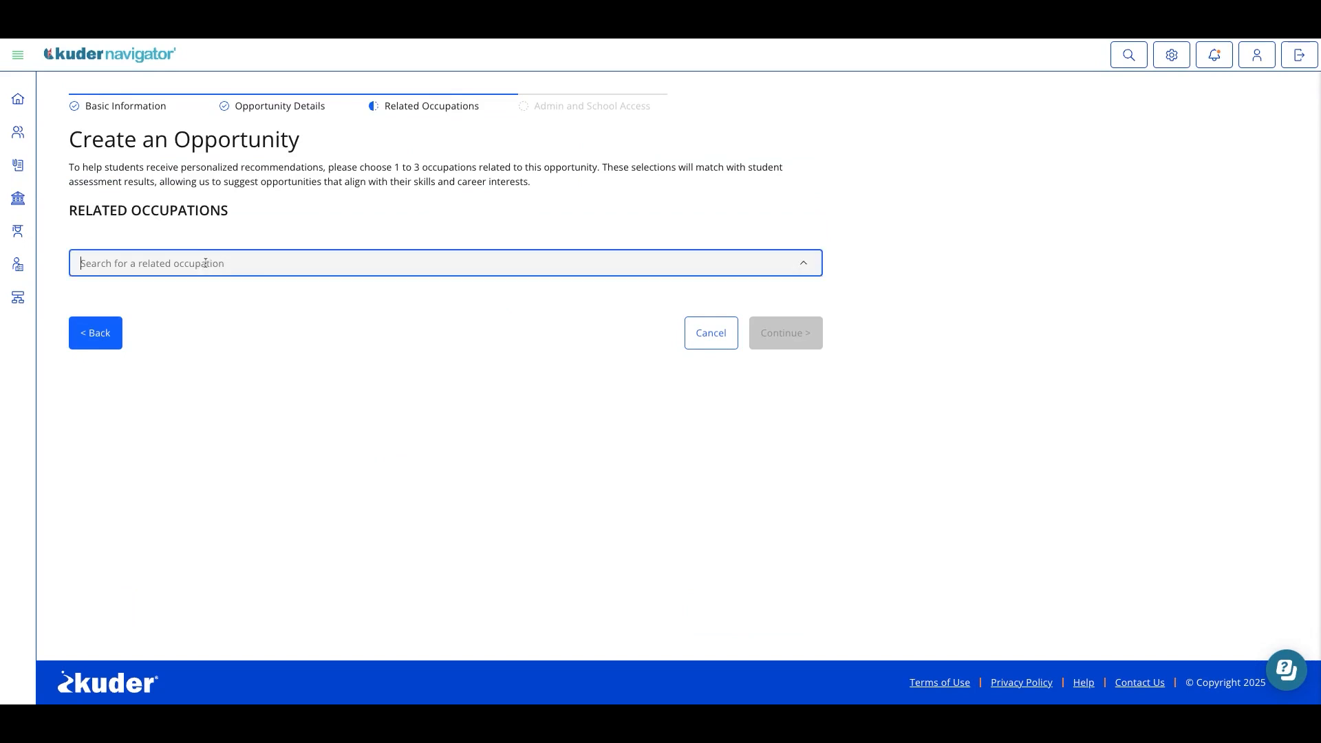
pyautogui.write('scie')
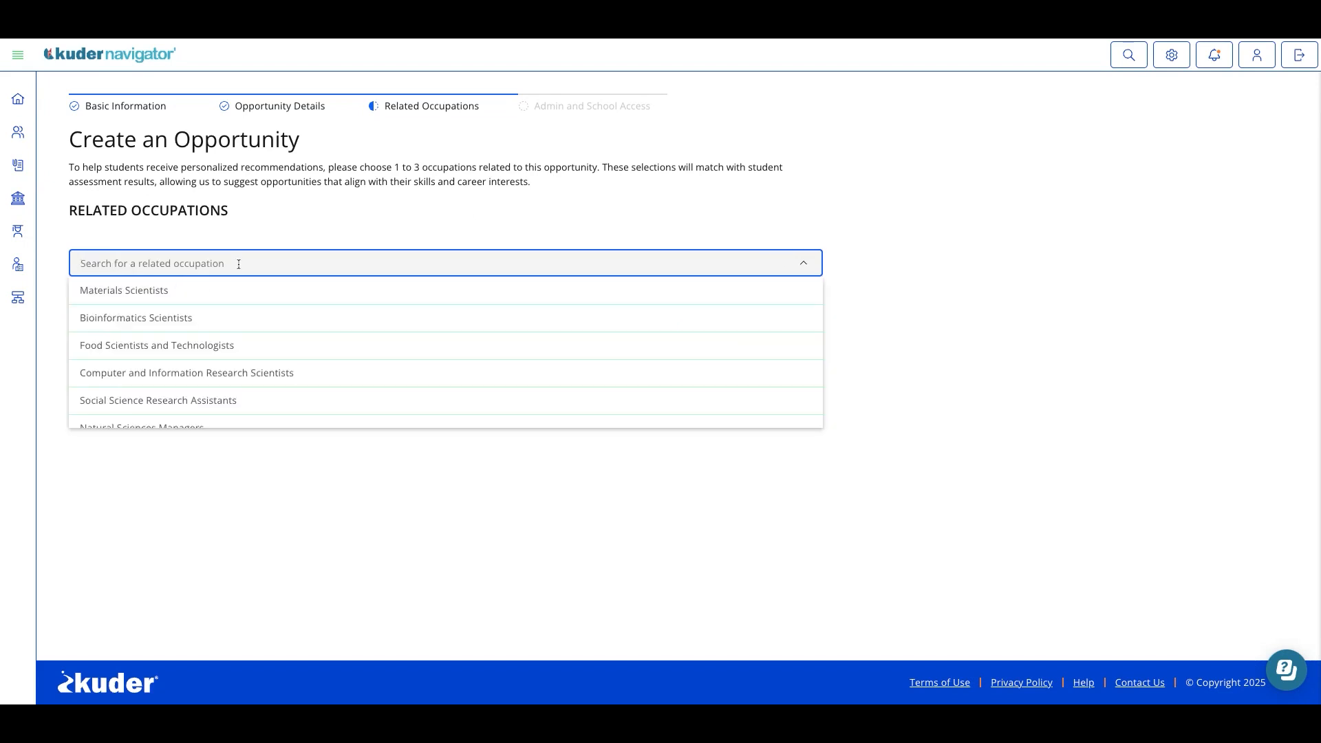
pyautogui.click(217, 298)
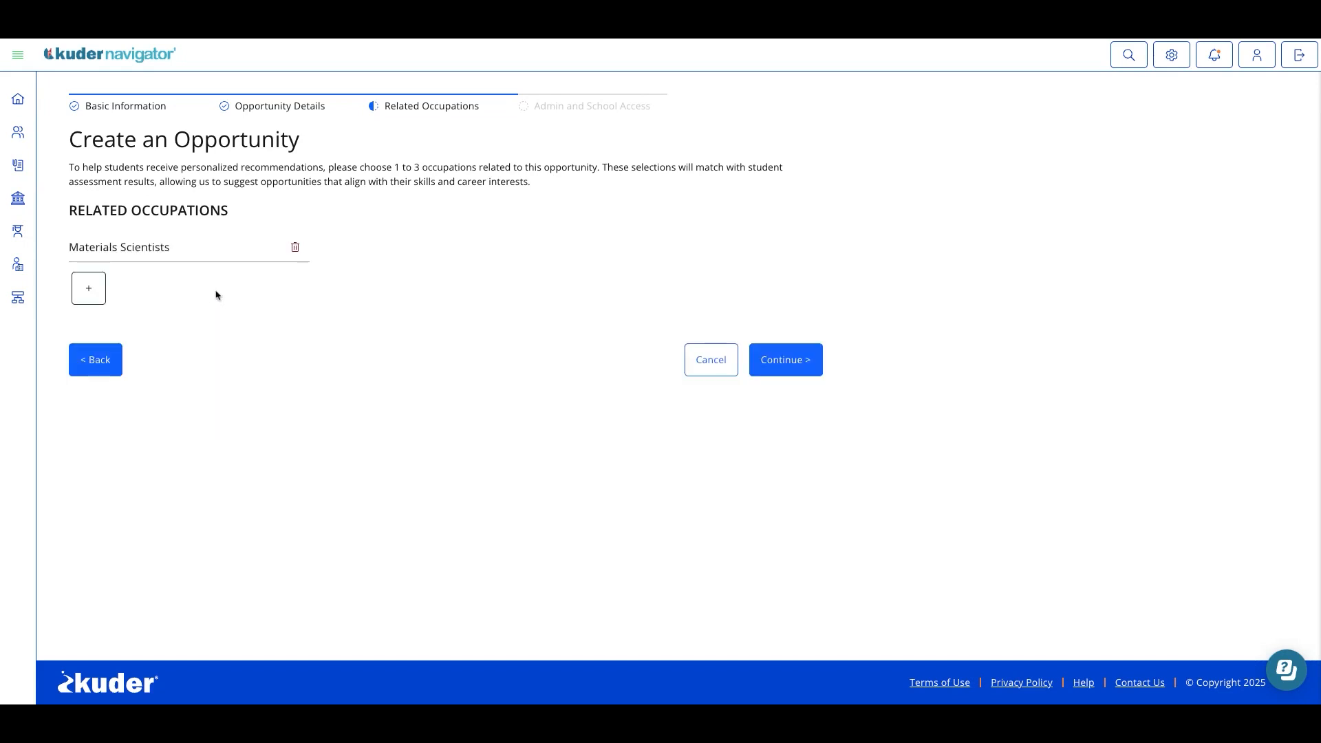
pyautogui.click(88, 287)
pyautogui.click(99, 298)
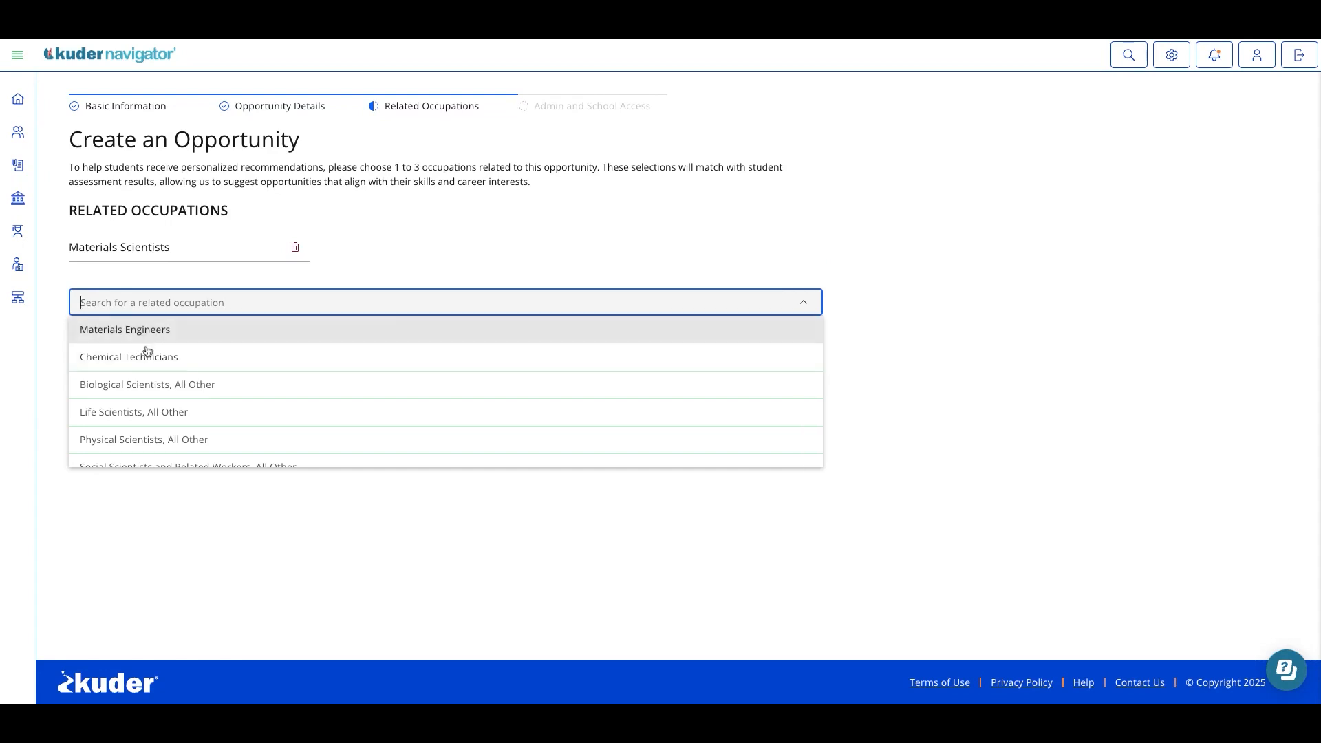
pyautogui.click(144, 439)
pyautogui.click(197, 339)
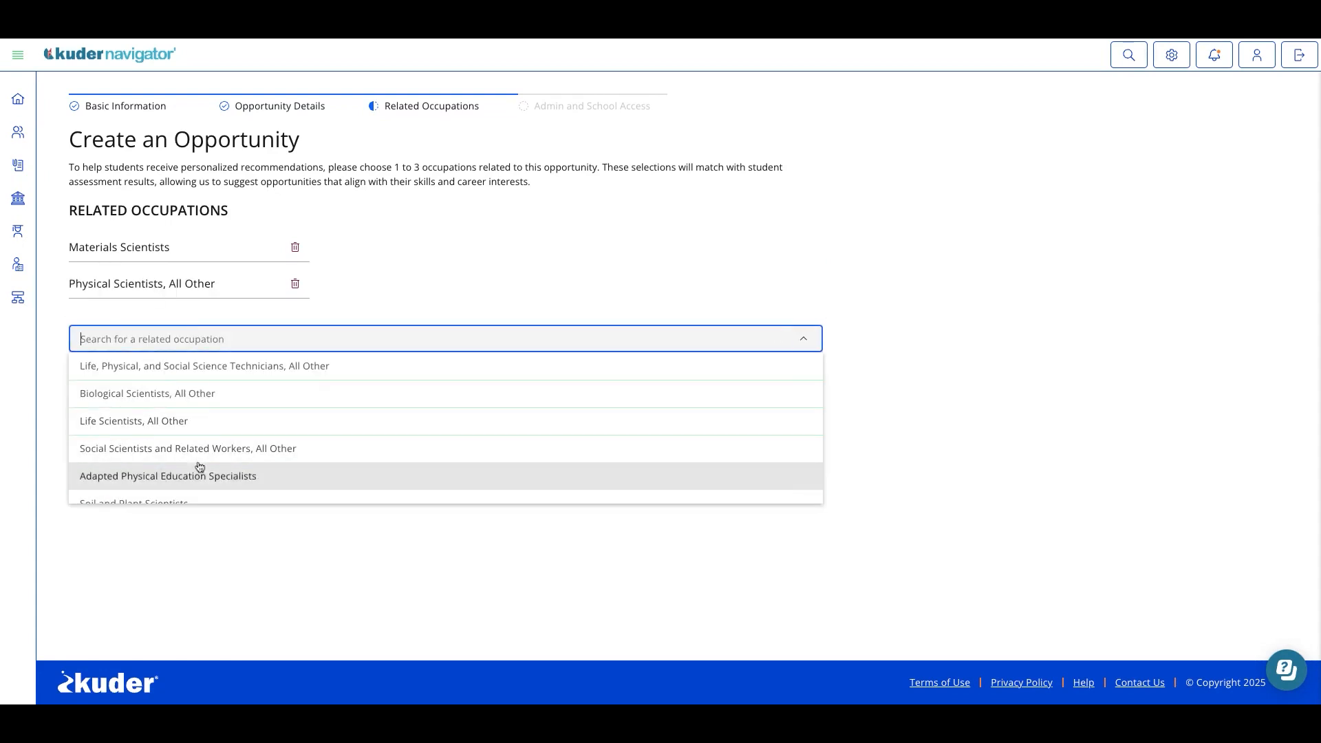
pyautogui.click(251, 392)
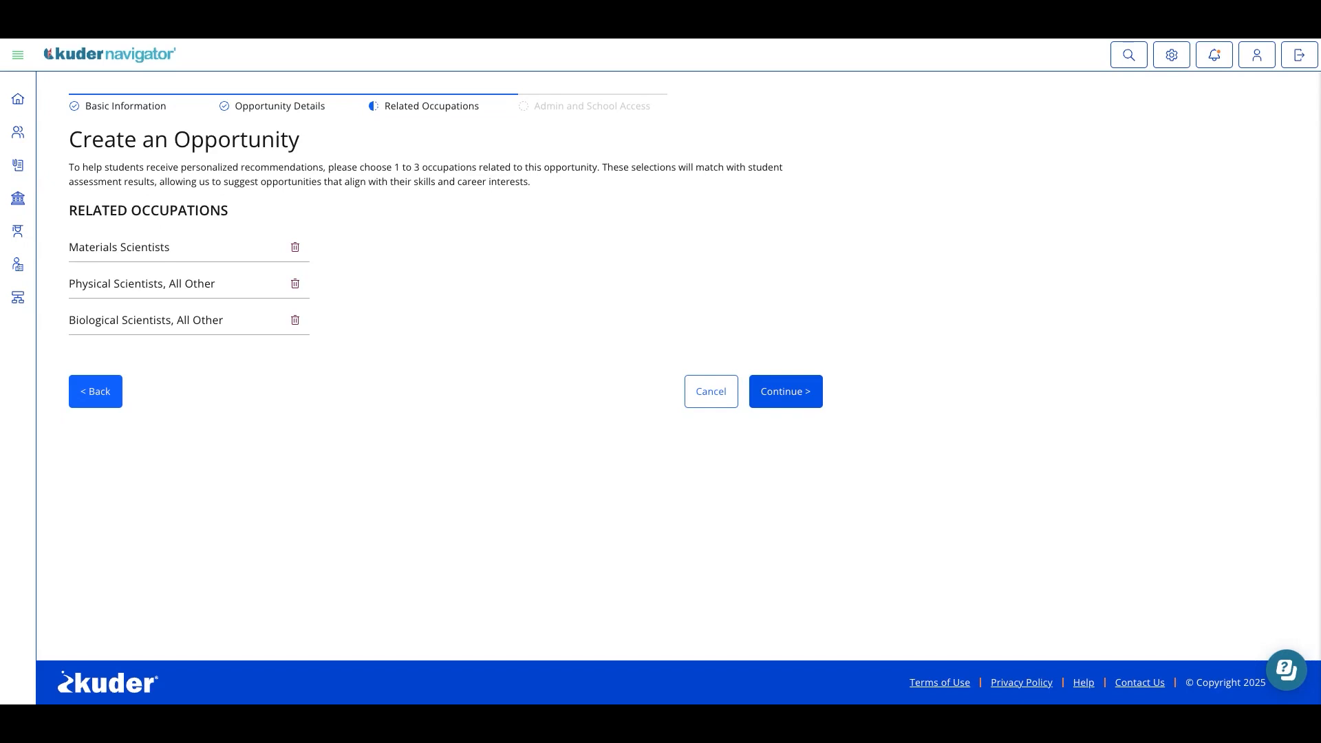
pyautogui.click(785, 391)
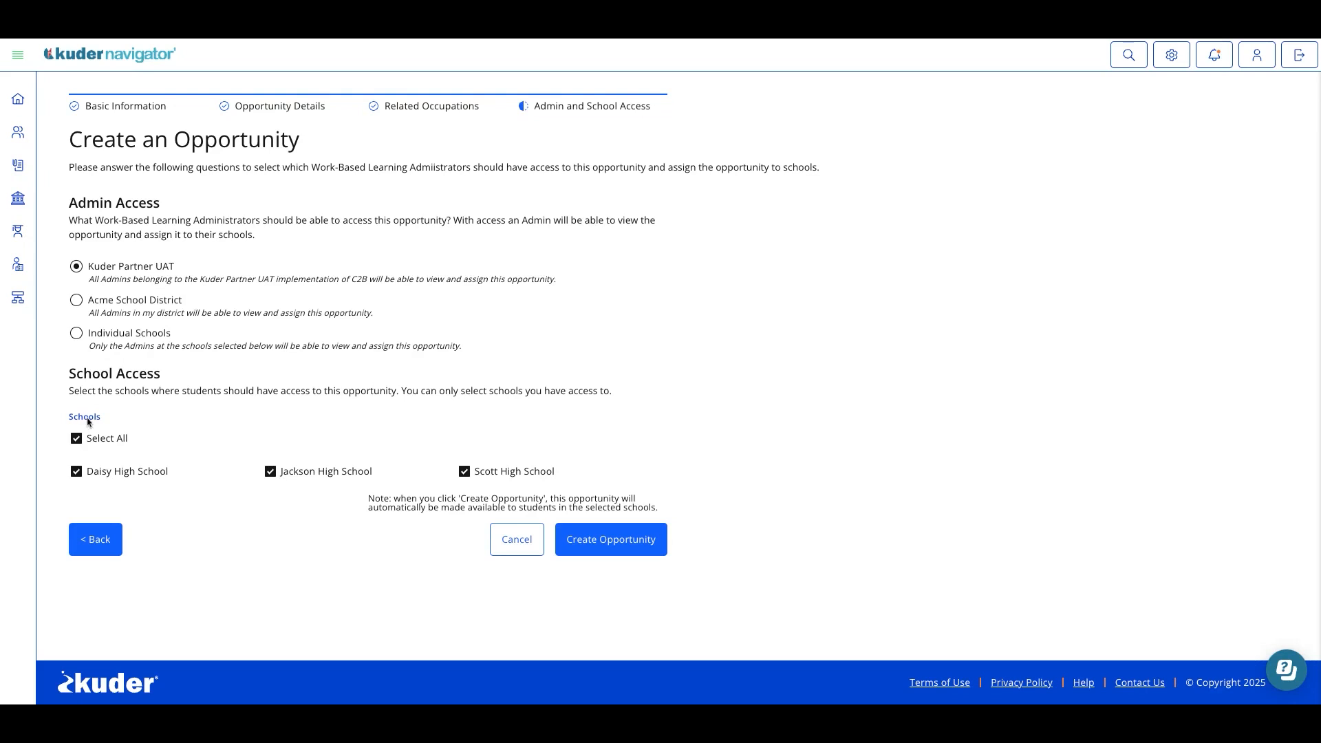
# Limit admin access to Individual Schools, give school access only to Daisy High School, and create the opportunity.
pyautogui.click(77, 335)
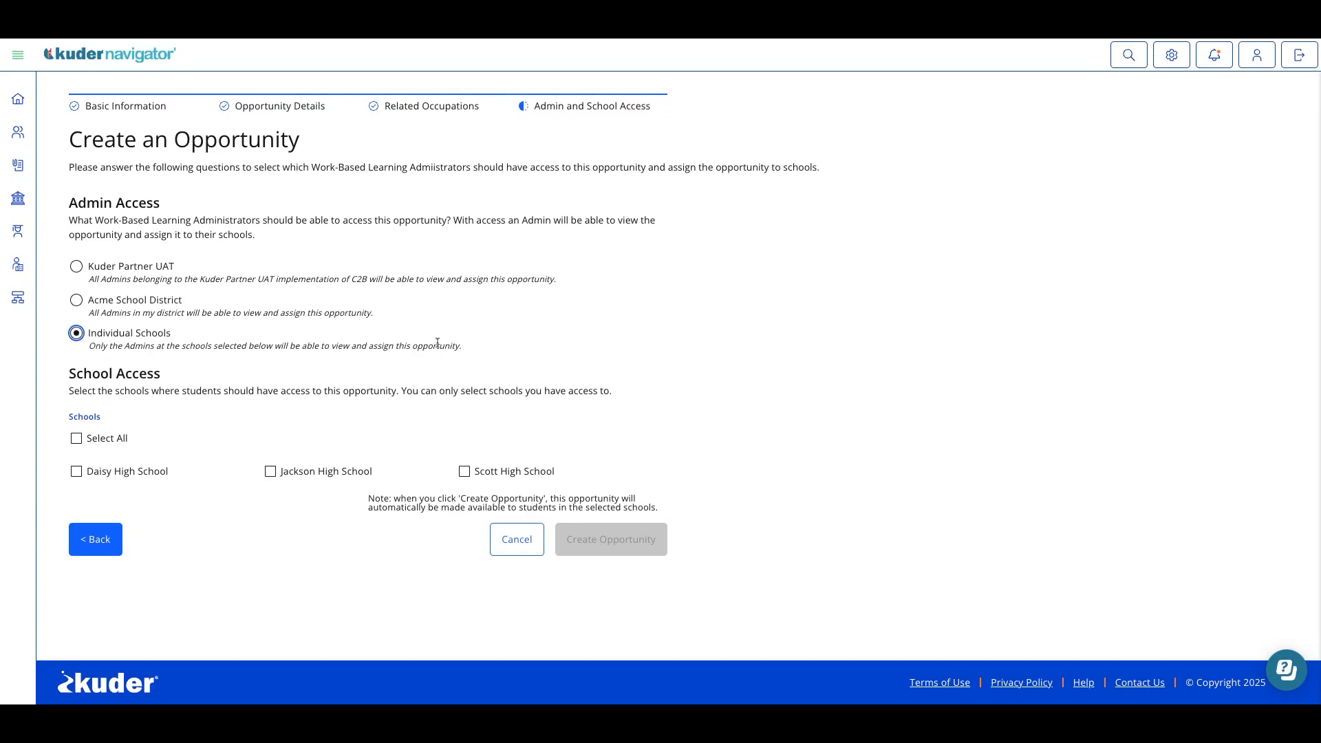
pyautogui.click(78, 443)
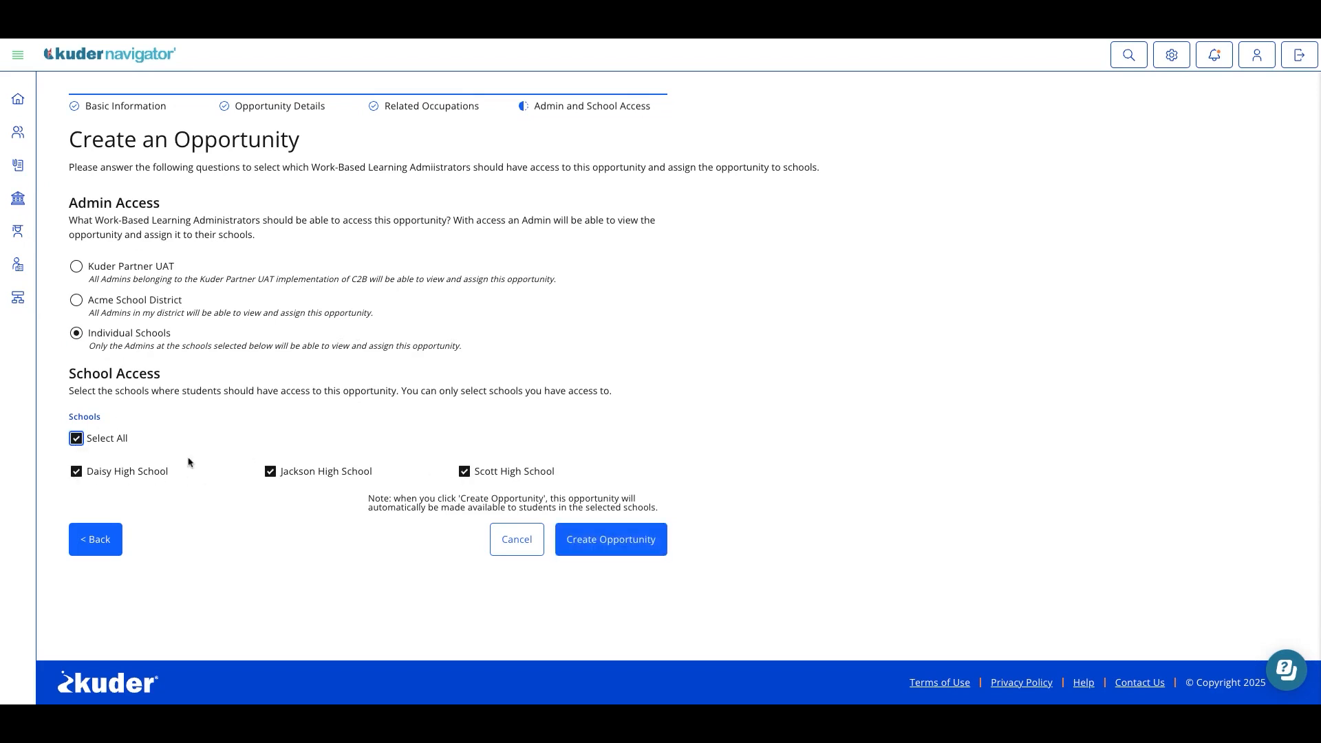
pyautogui.click(76, 445)
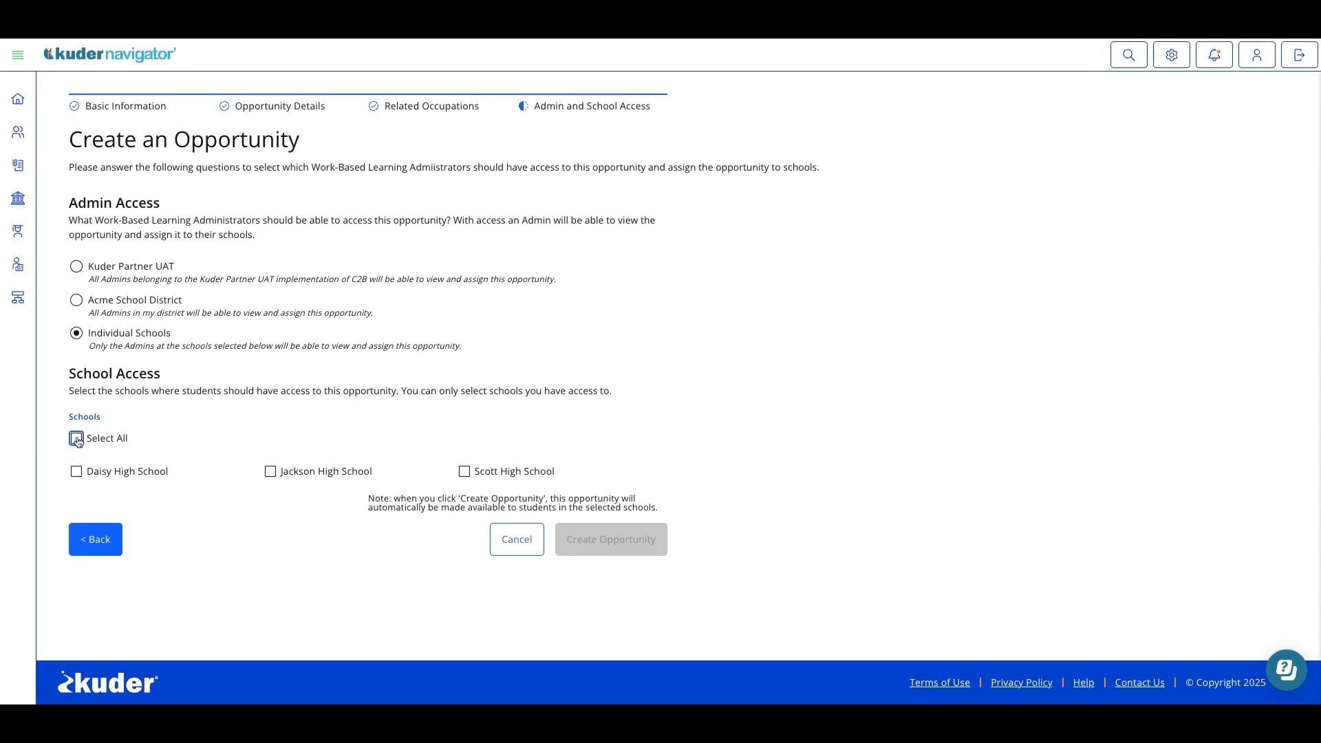
pyautogui.click(77, 473)
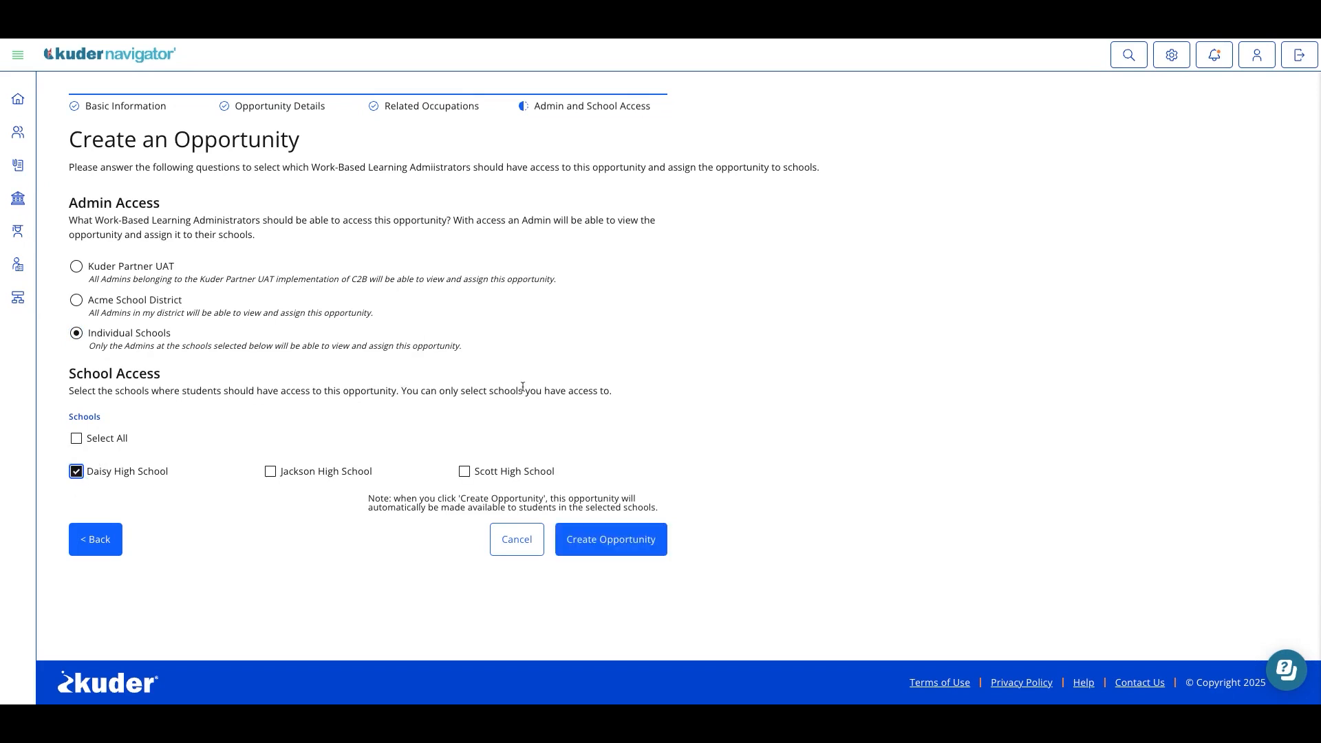
pyautogui.click(645, 541)
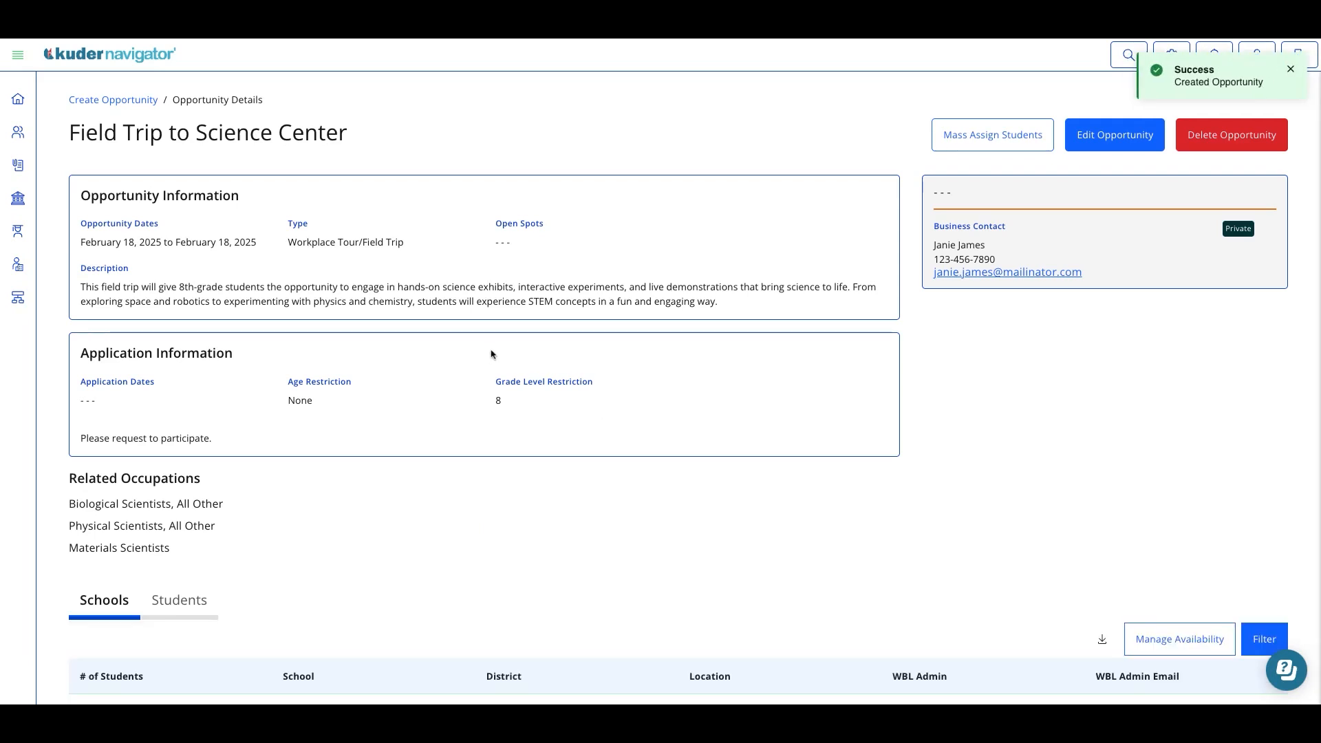
# Review the new field trip's details, including its dates, application information, business contact, related occupations and assigned schools.
pyautogui.scroll(-1, 465, 438)
pyautogui.scroll(1, 465, 438)
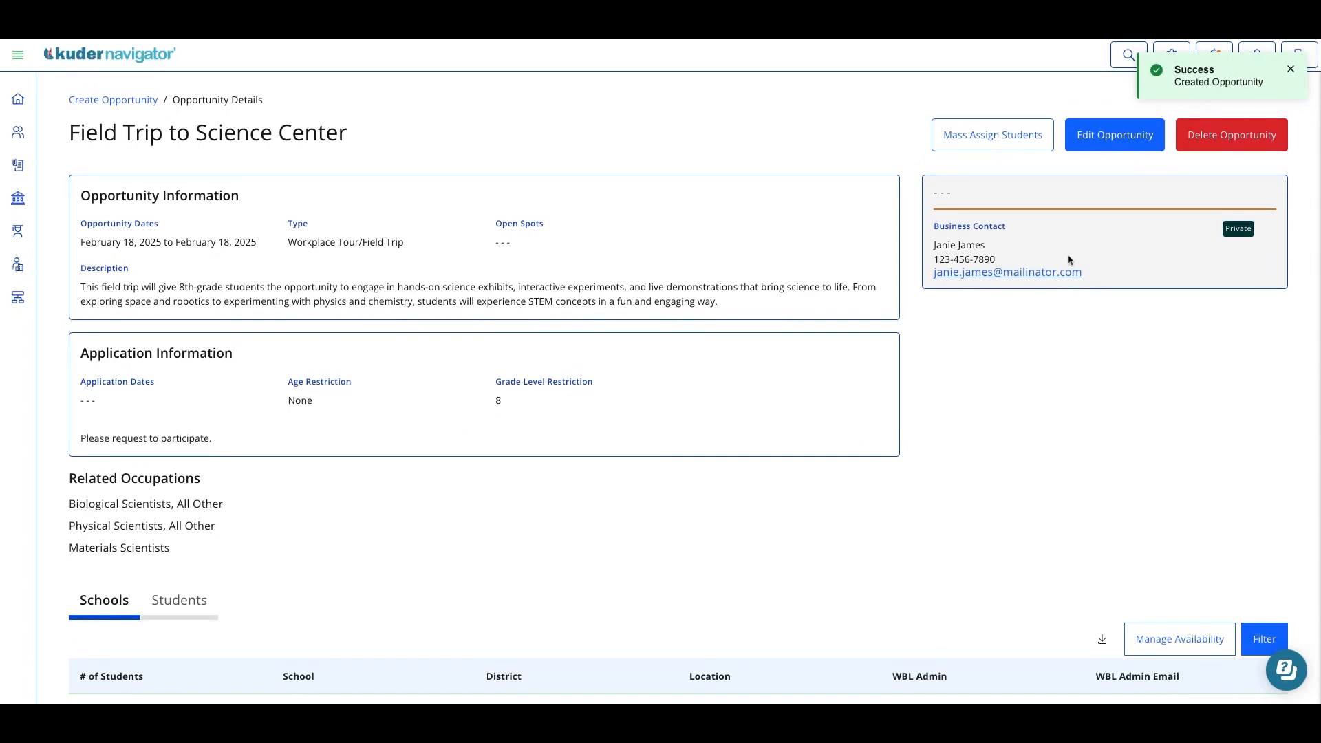
pyautogui.scroll(-1, 943, 435)
pyautogui.scroll(-2, 434, 406)
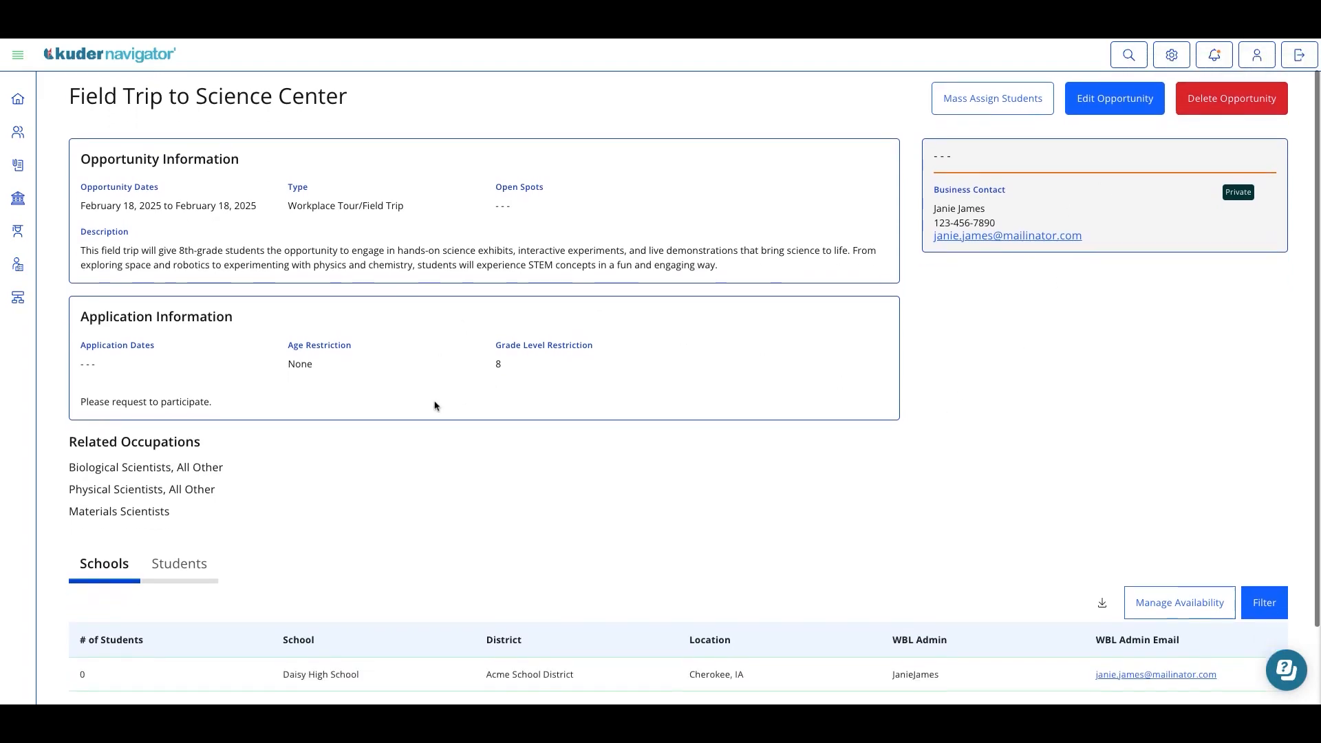
pyautogui.scroll(1, 434, 405)
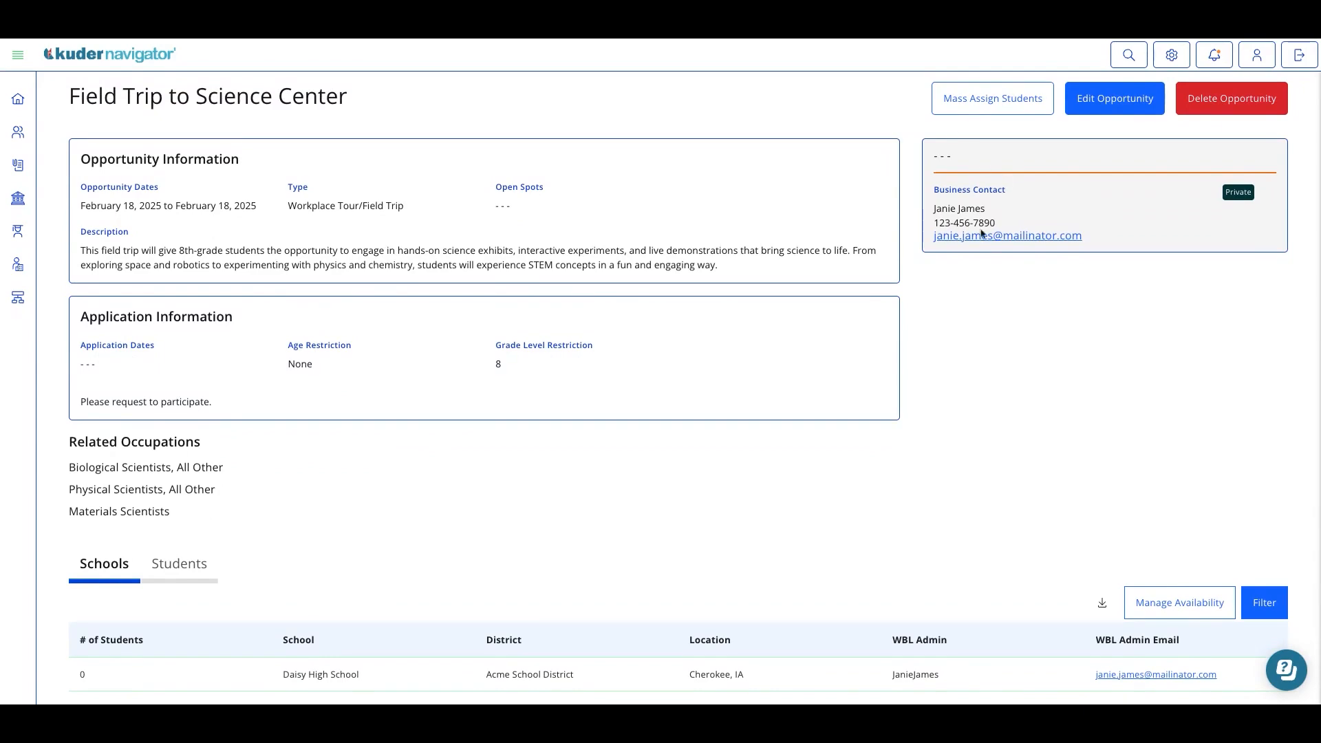
pyautogui.scroll(-1, 990, 265)
pyautogui.scroll(3, 989, 256)
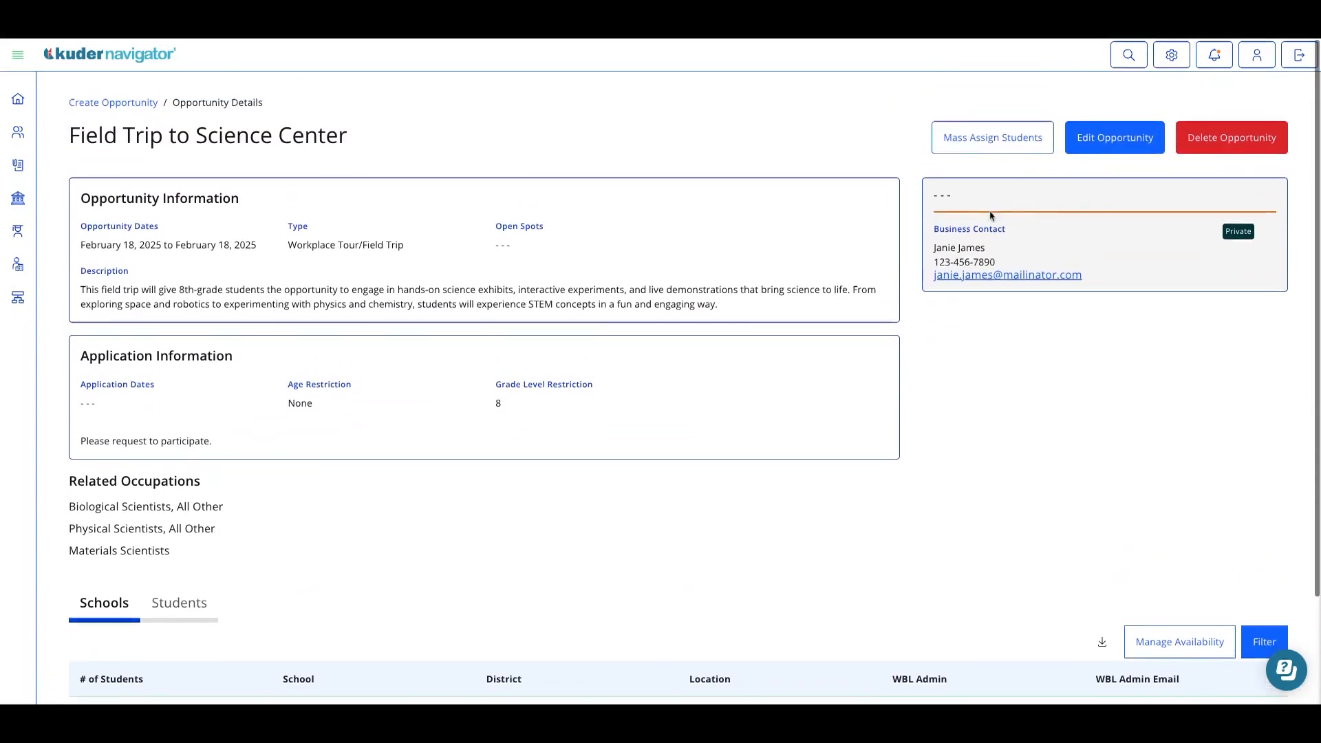
# Open mass student assignment for the field trip and look through the groups available for choosing students.
pyautogui.click(950, 133)
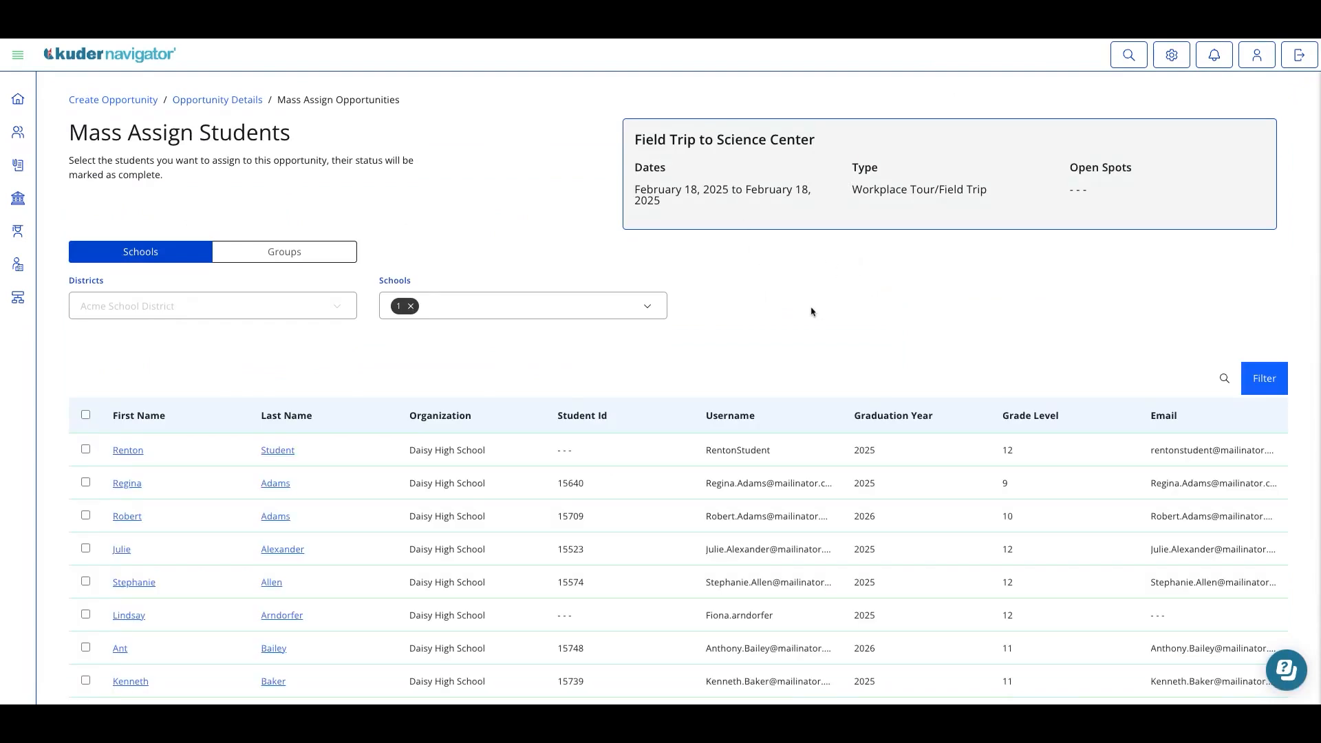
pyautogui.click(273, 252)
pyautogui.click(222, 307)
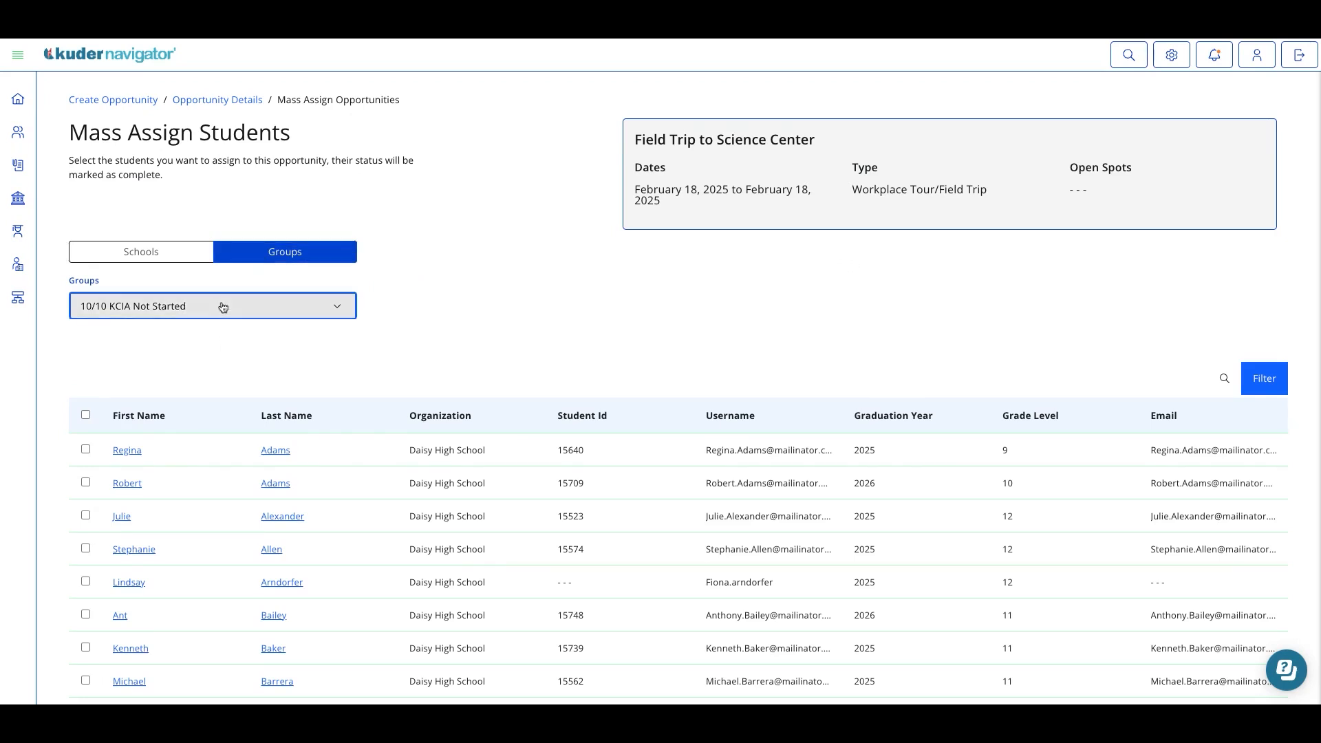
pyautogui.scroll(-5, 216, 422)
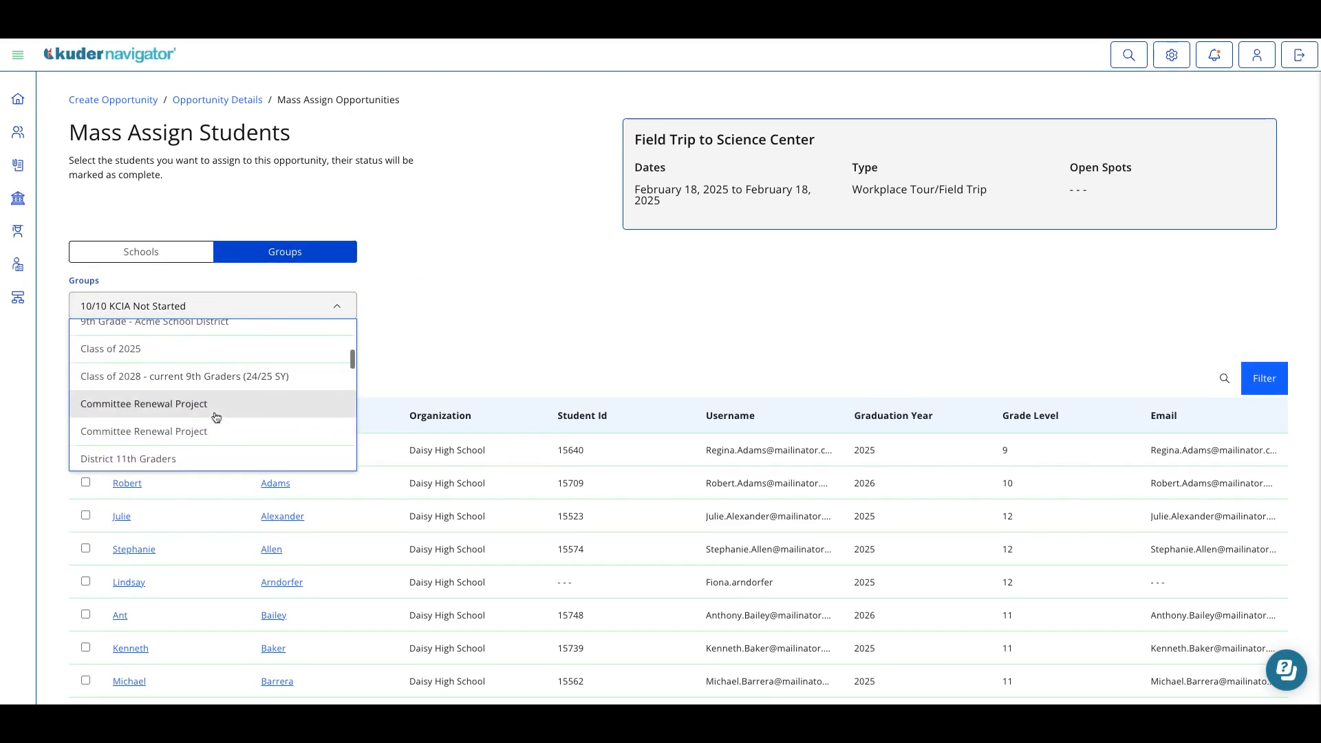
pyautogui.click(506, 313)
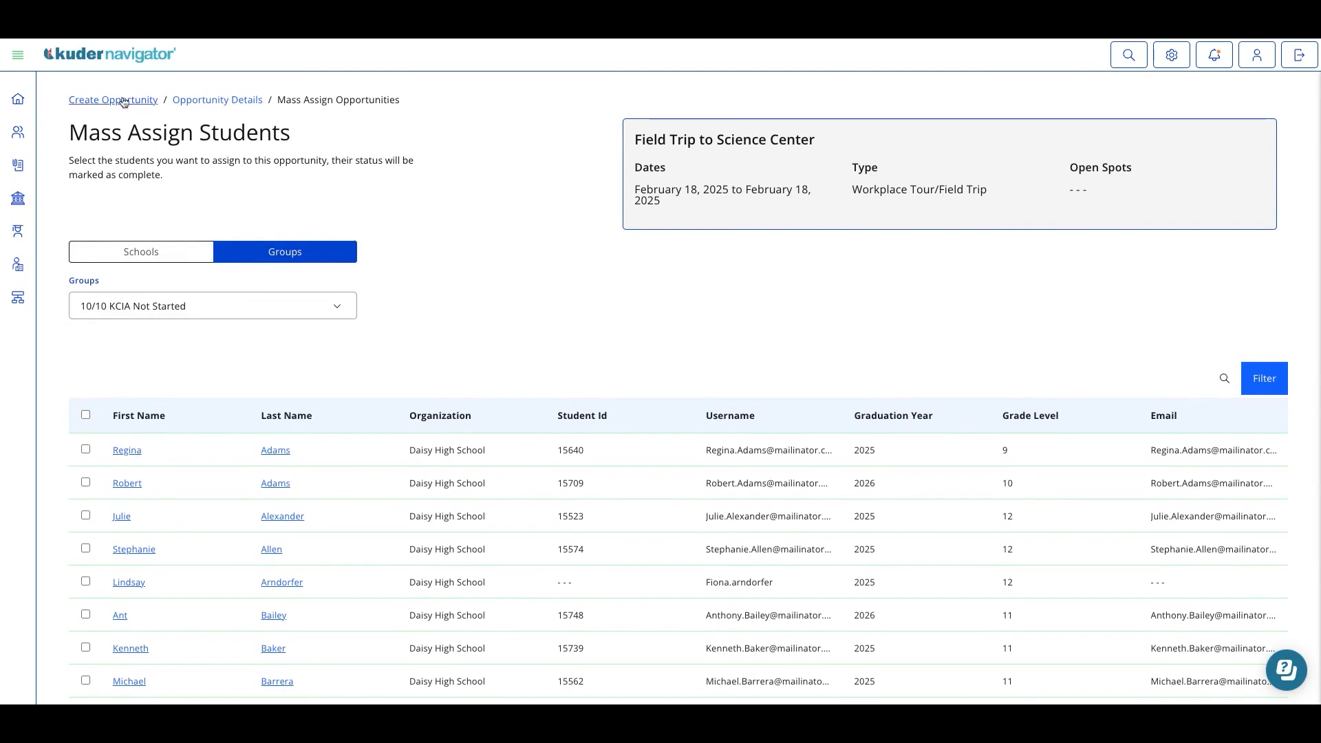
# Open the opportunities management page of the work-based learning tools.
pyautogui.moveTo(18, 99)
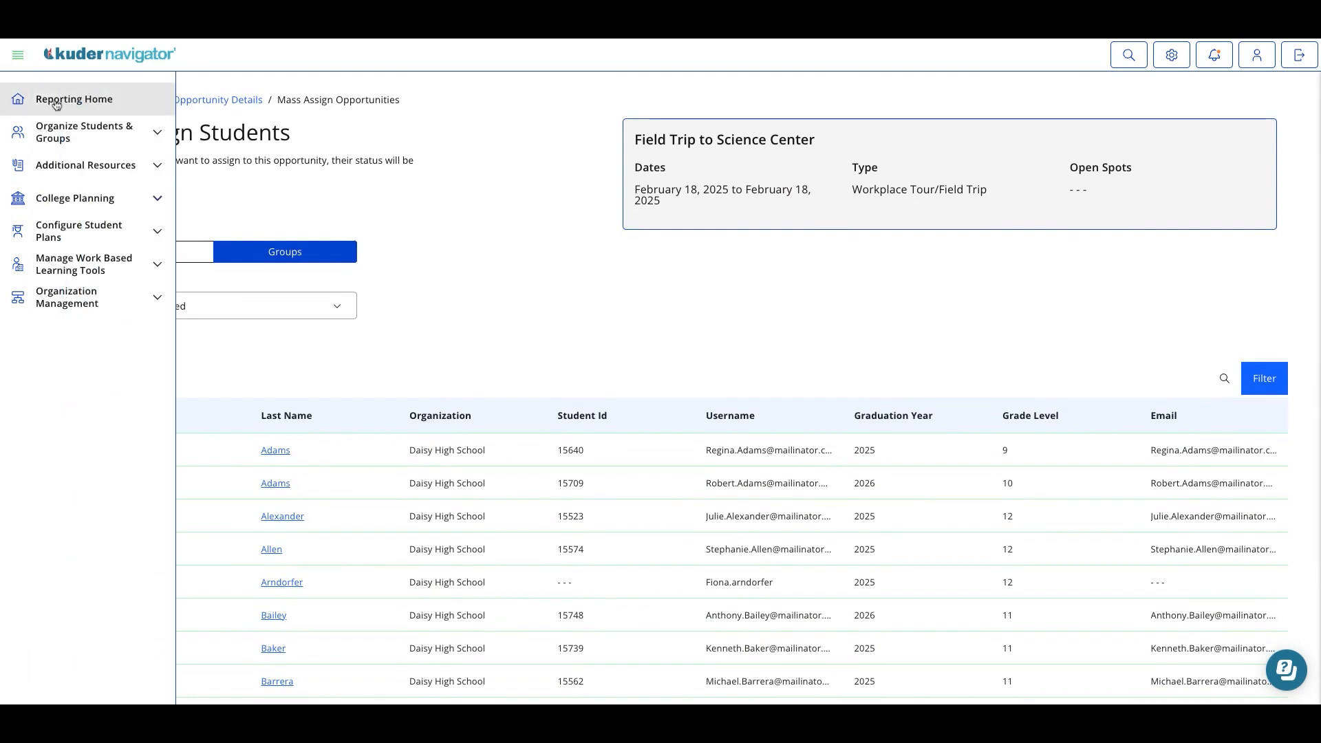
pyautogui.click(84, 267)
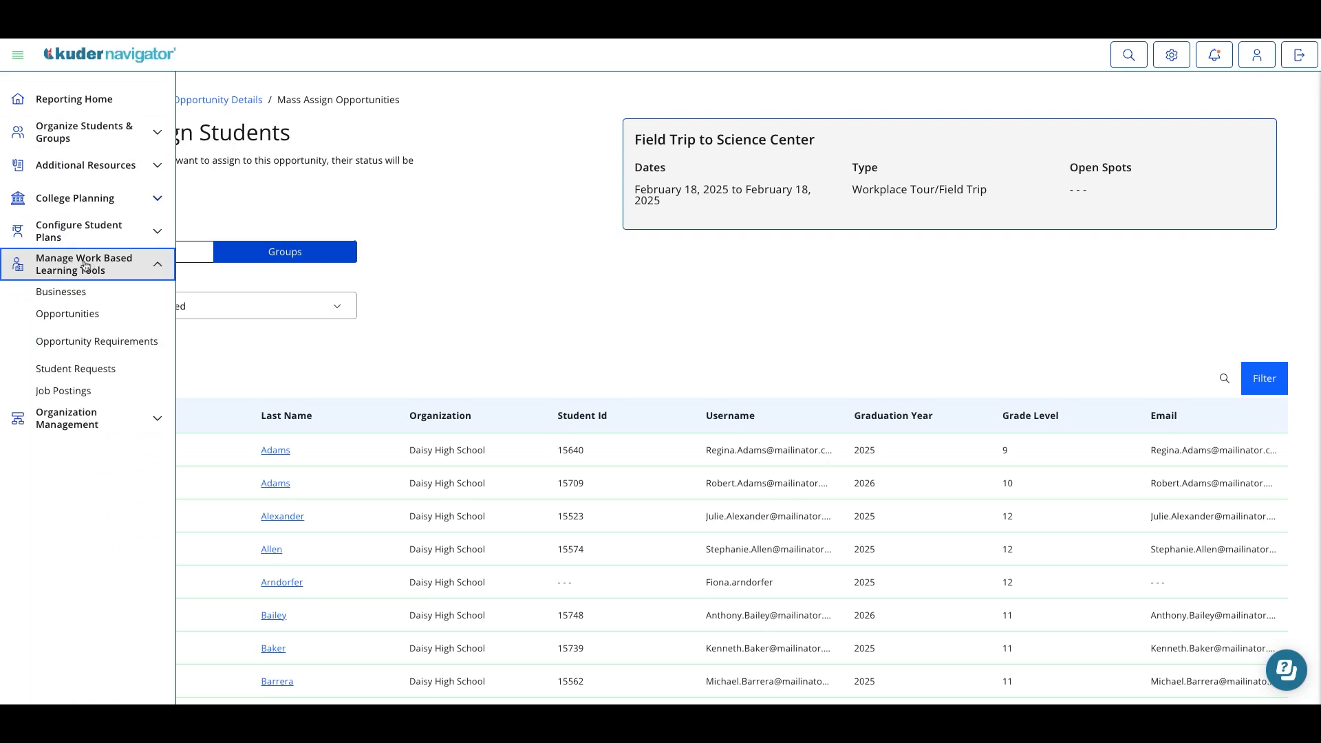
pyautogui.click(123, 316)
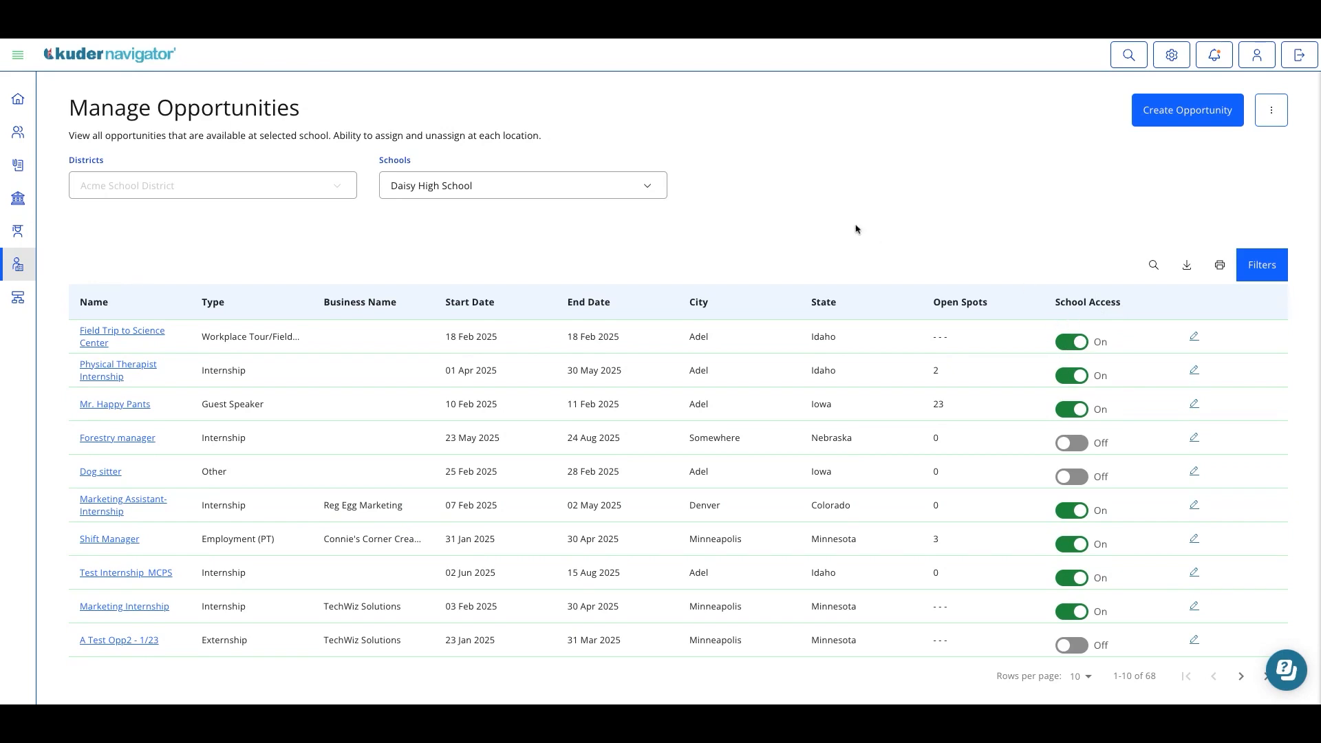
# View the opportunities for Jackson High School and Scott High School, and return to the Daisy High School list to examine its school access.
pyautogui.click(647, 190)
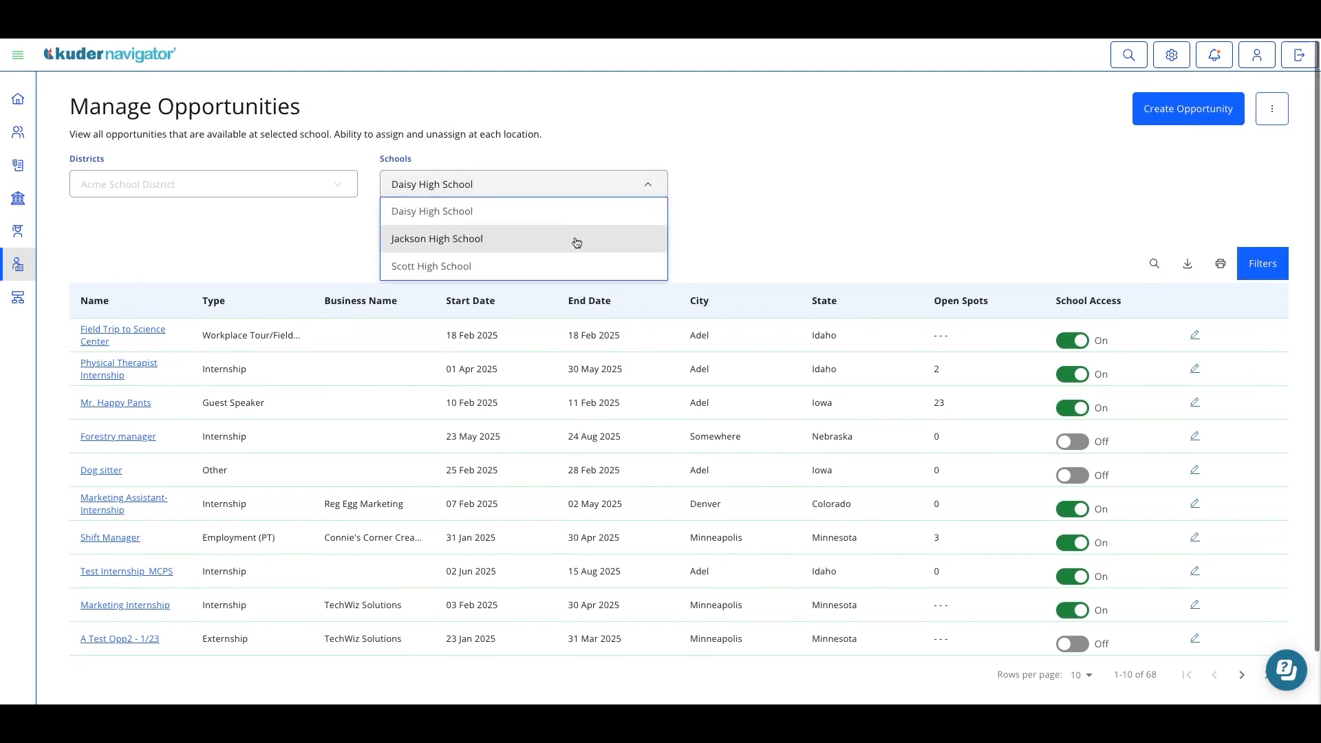
pyautogui.click(578, 239)
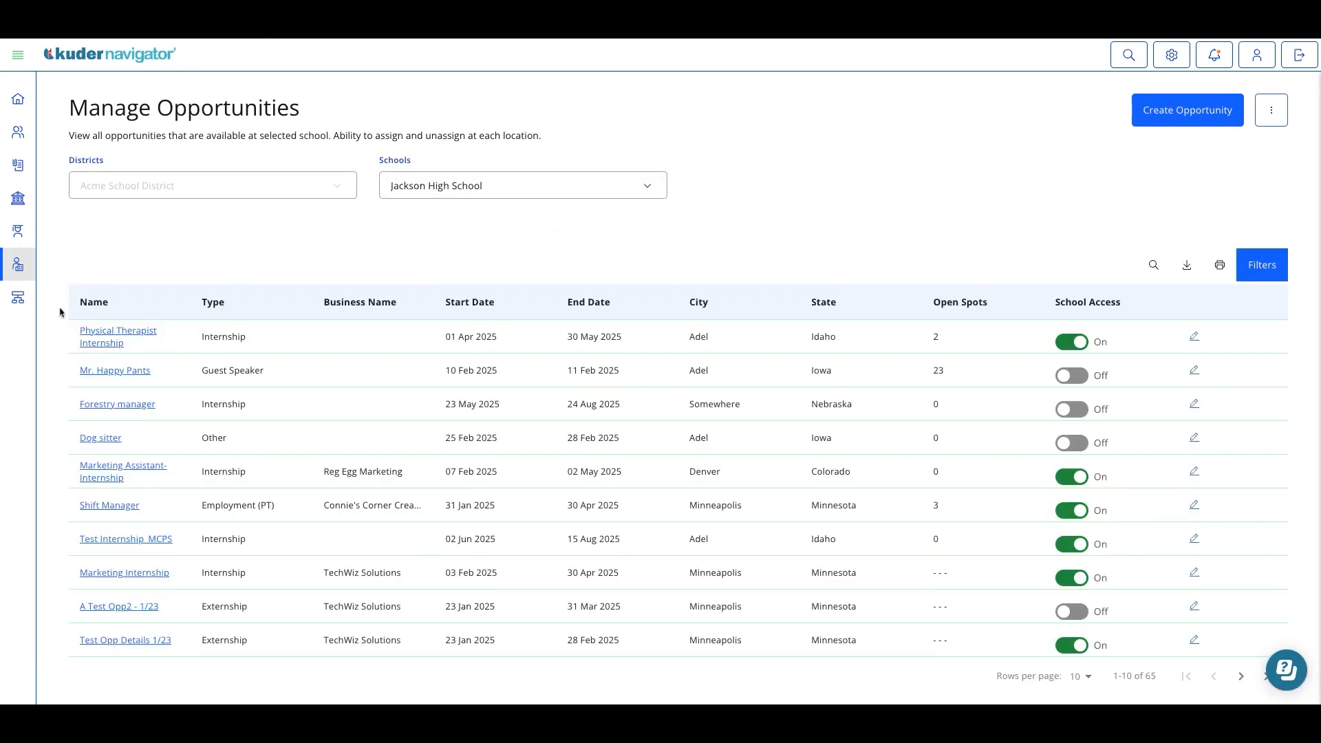
pyautogui.click(592, 187)
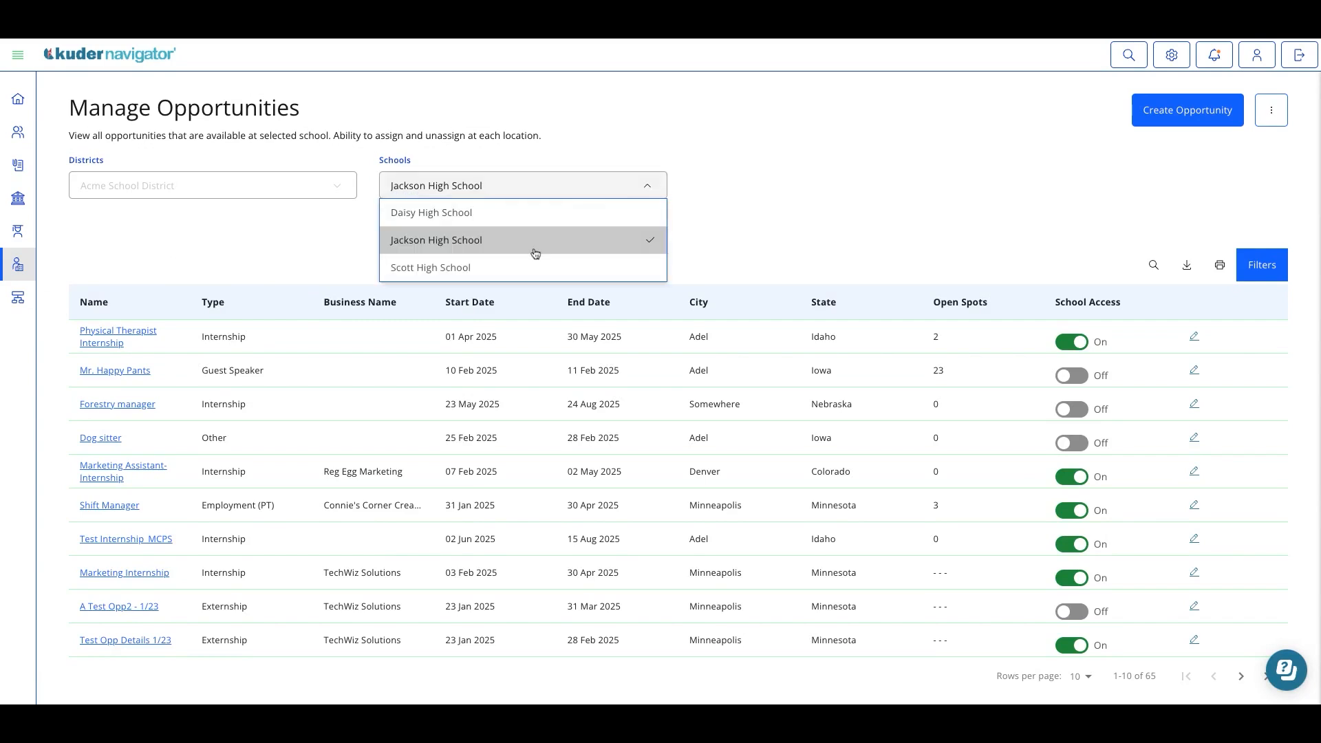
pyautogui.click(532, 270)
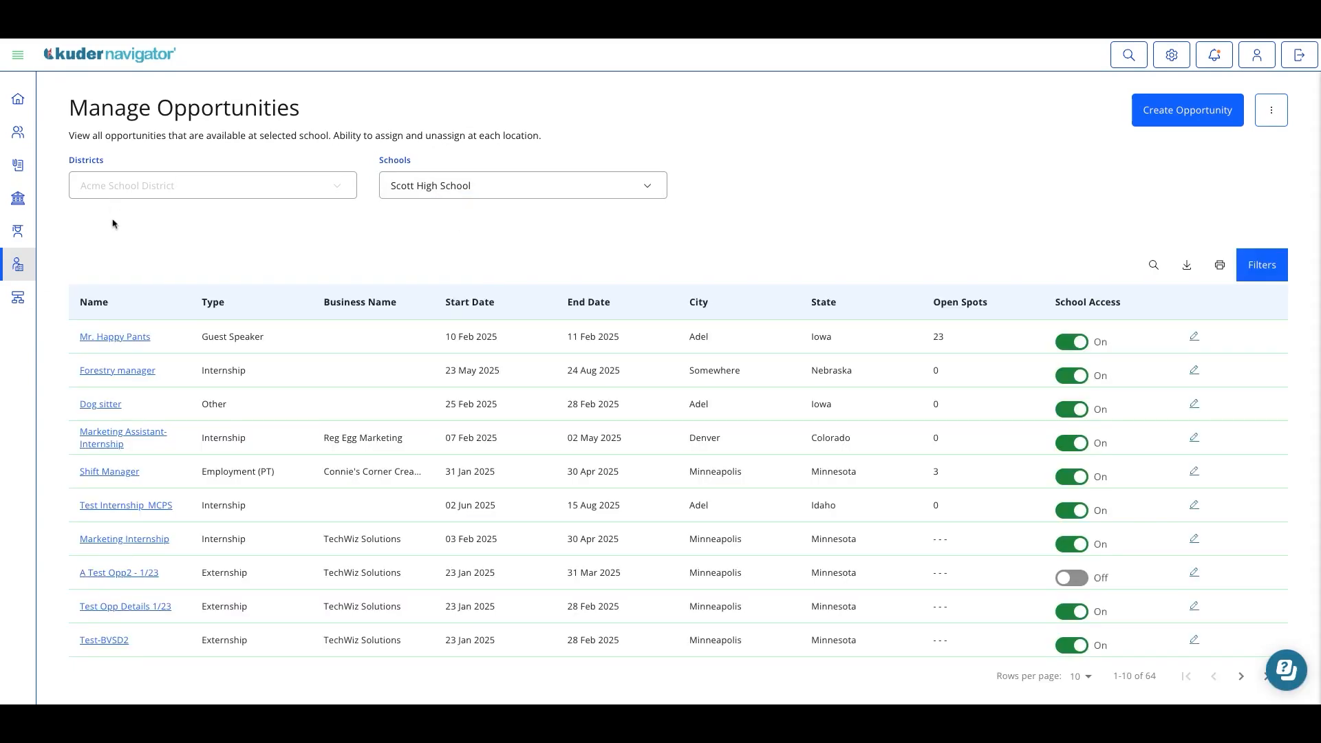
pyautogui.click(447, 196)
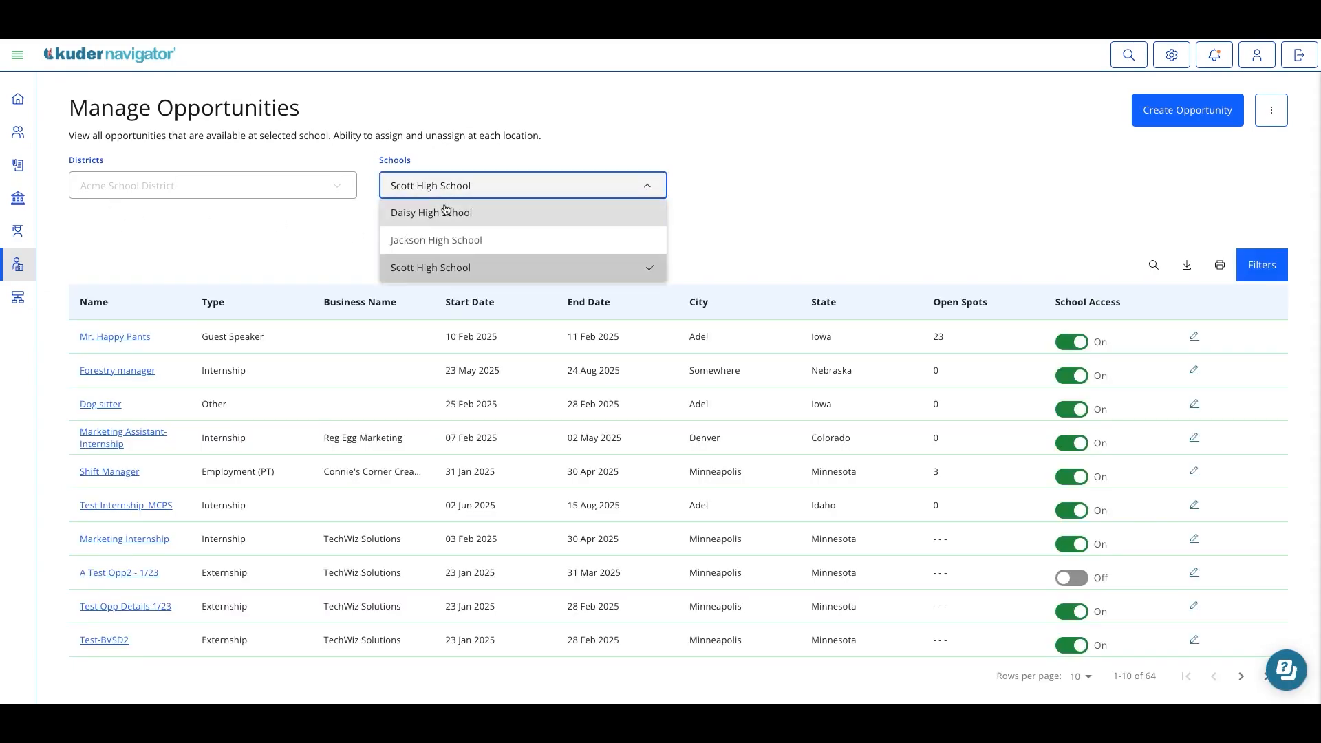
pyautogui.click(442, 211)
pyautogui.scroll(-1, 500, 216)
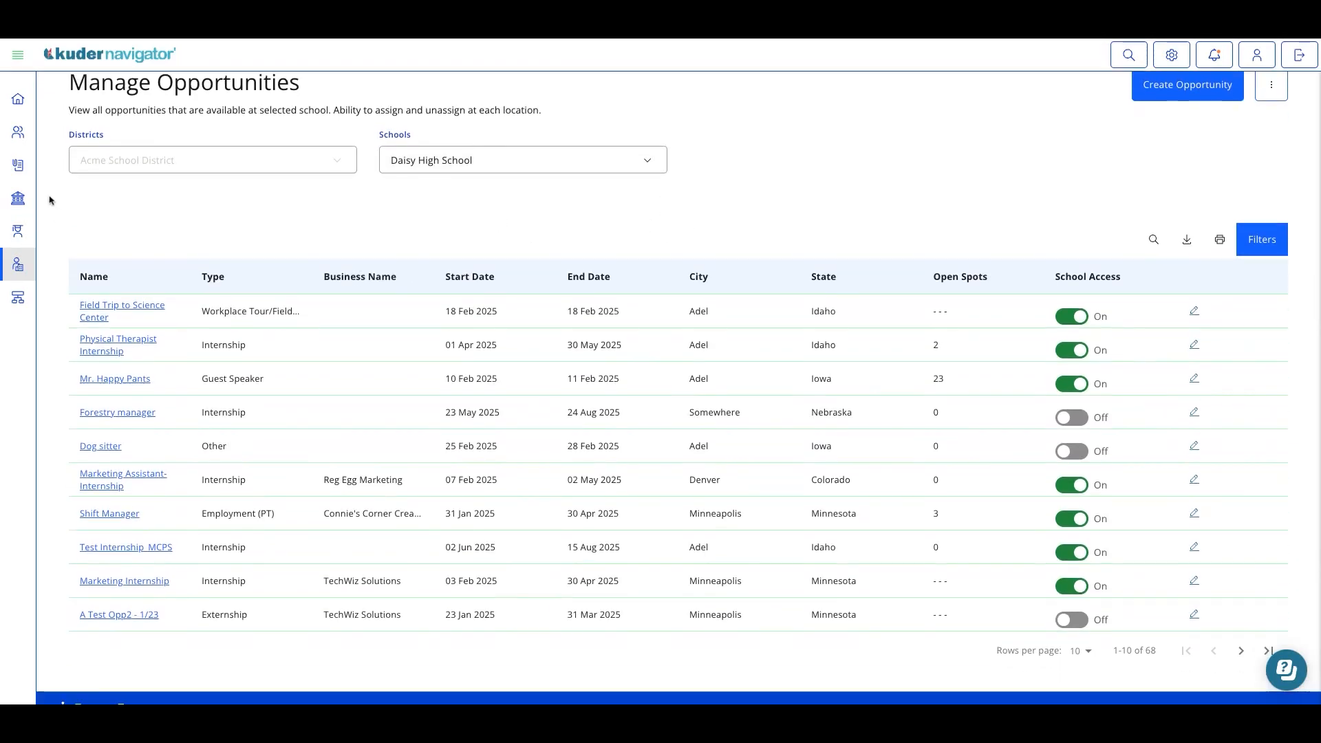
pyautogui.scroll(-1, 48, 200)
pyautogui.scroll(1, 525, 279)
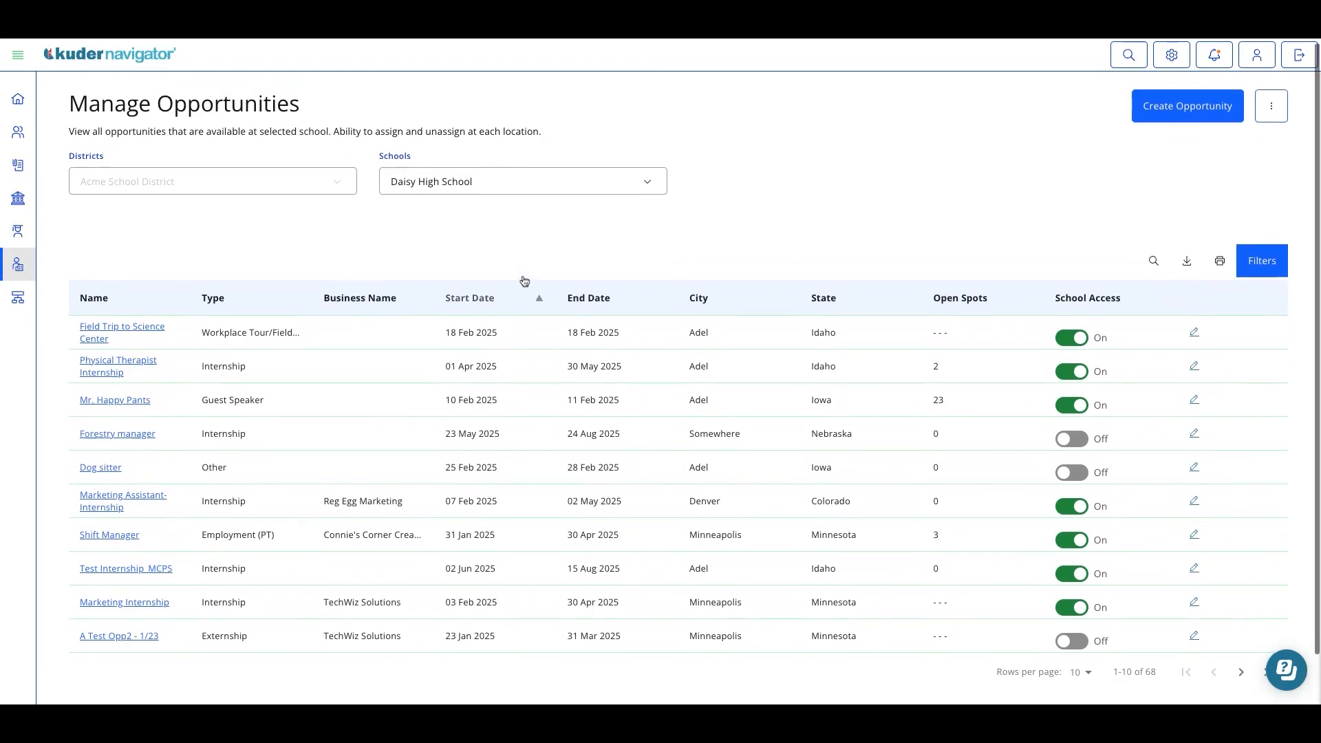